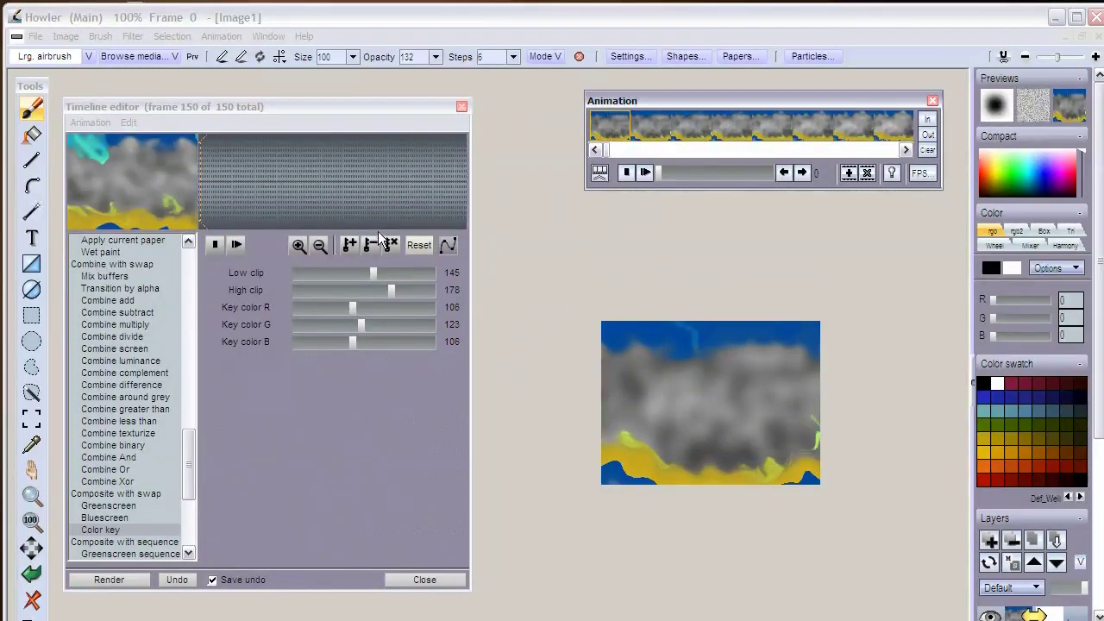
# Look through the timeline editor's swap option, its copy and paste commands, and the combine and composite filters
pyautogui.click(90, 123)
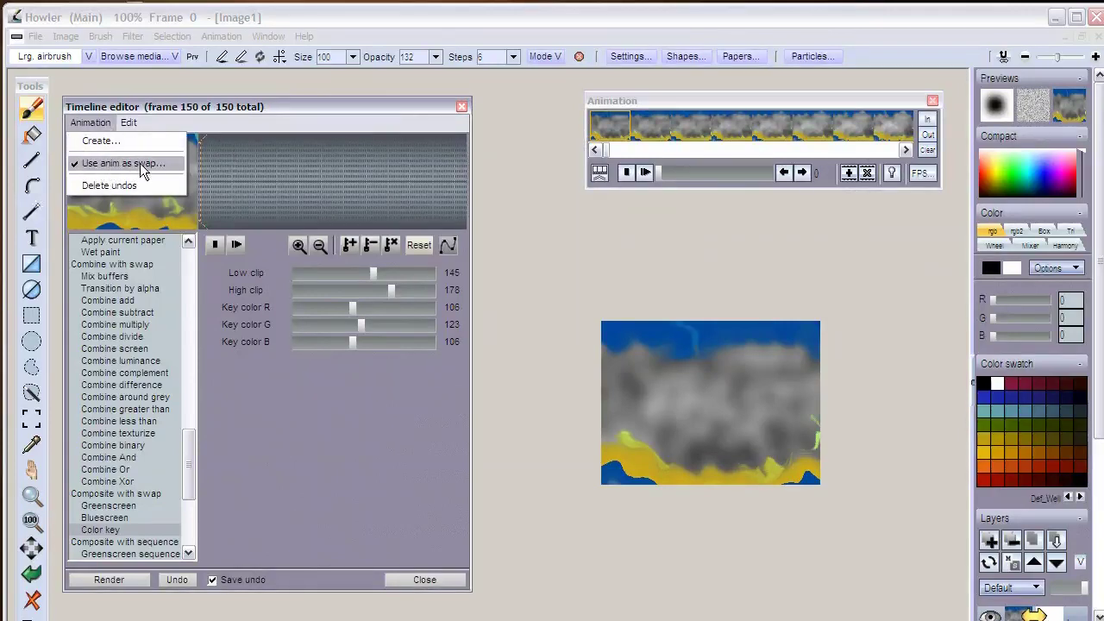
pyautogui.click(188, 118)
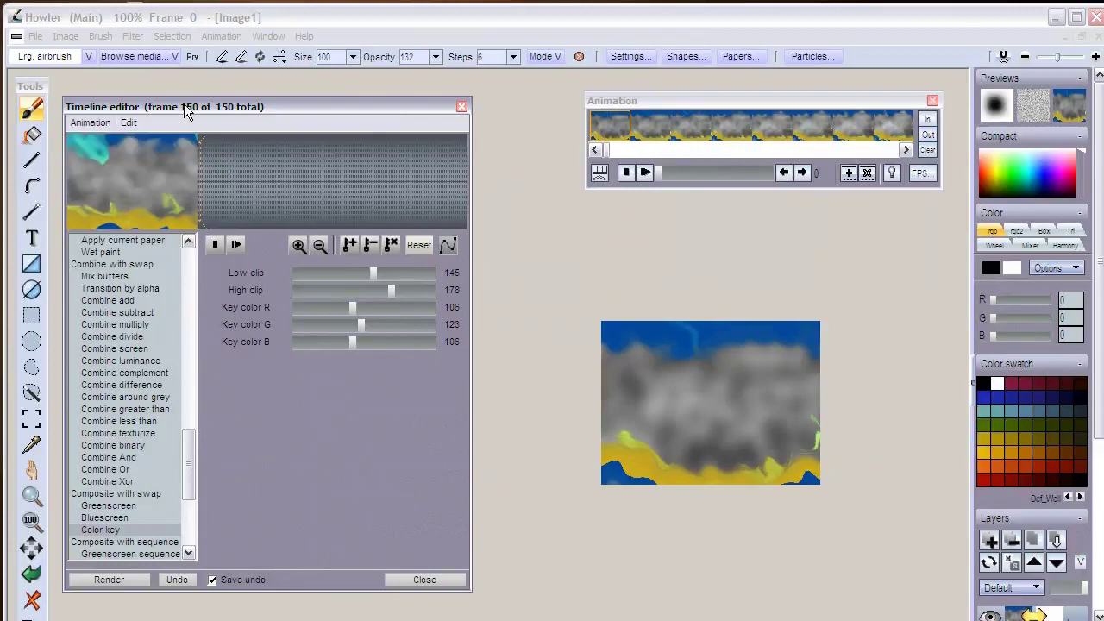
pyautogui.moveTo(187, 443)
pyautogui.mouseDown()
pyautogui.moveTo(173, 285)
pyautogui.moveTo(197, 509)
pyautogui.mouseUp()
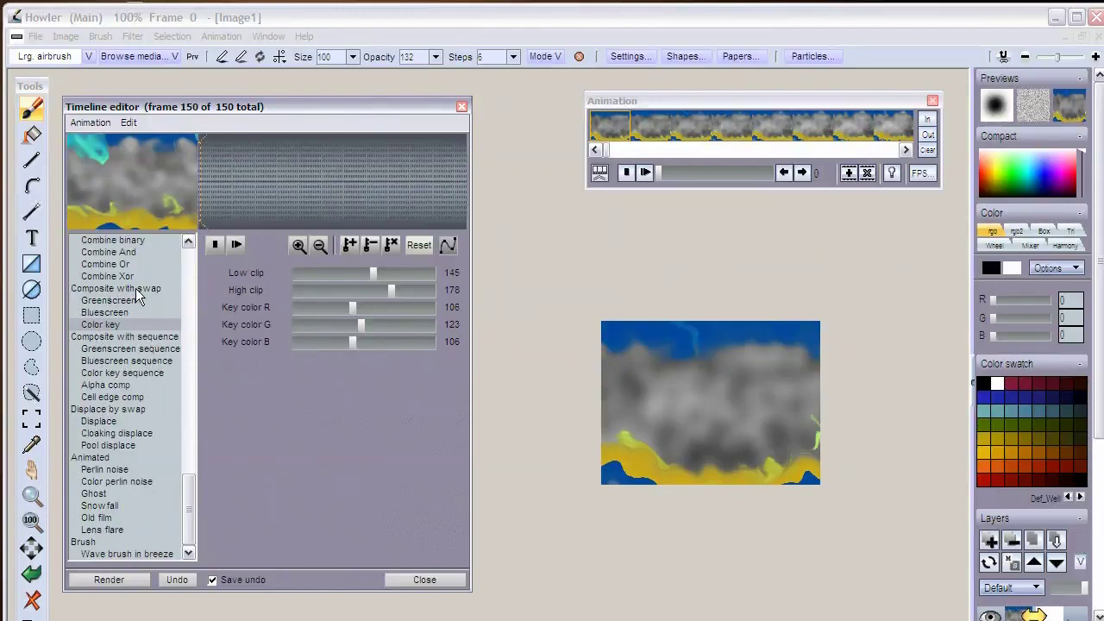
pyautogui.moveTo(192, 493); pyautogui.dragTo(191, 407)
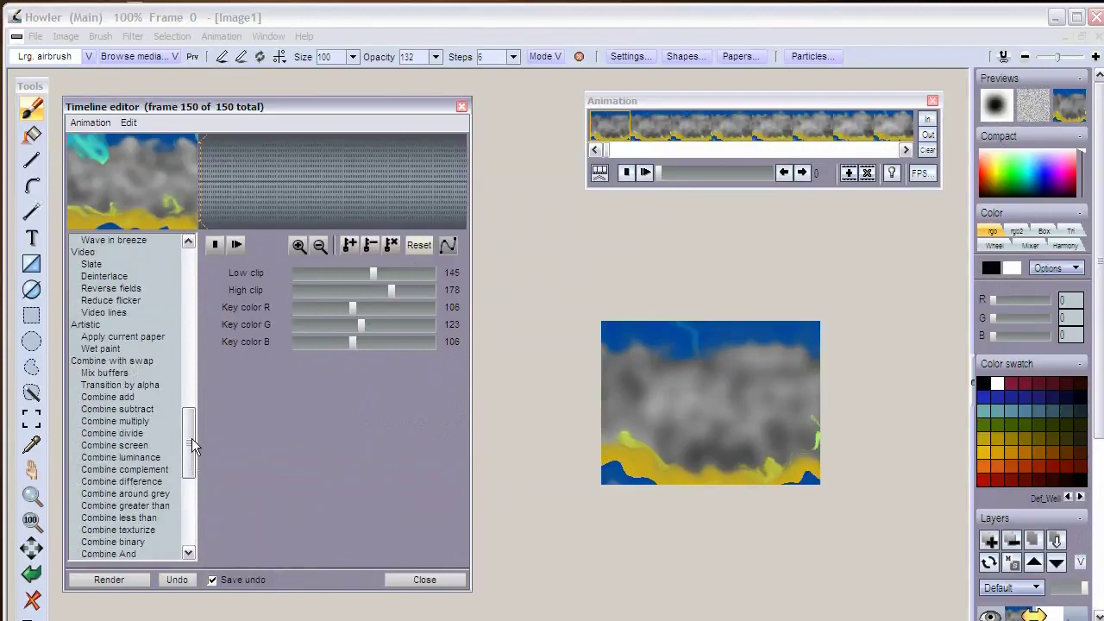
pyautogui.moveTo(192, 446); pyautogui.dragTo(187, 480)
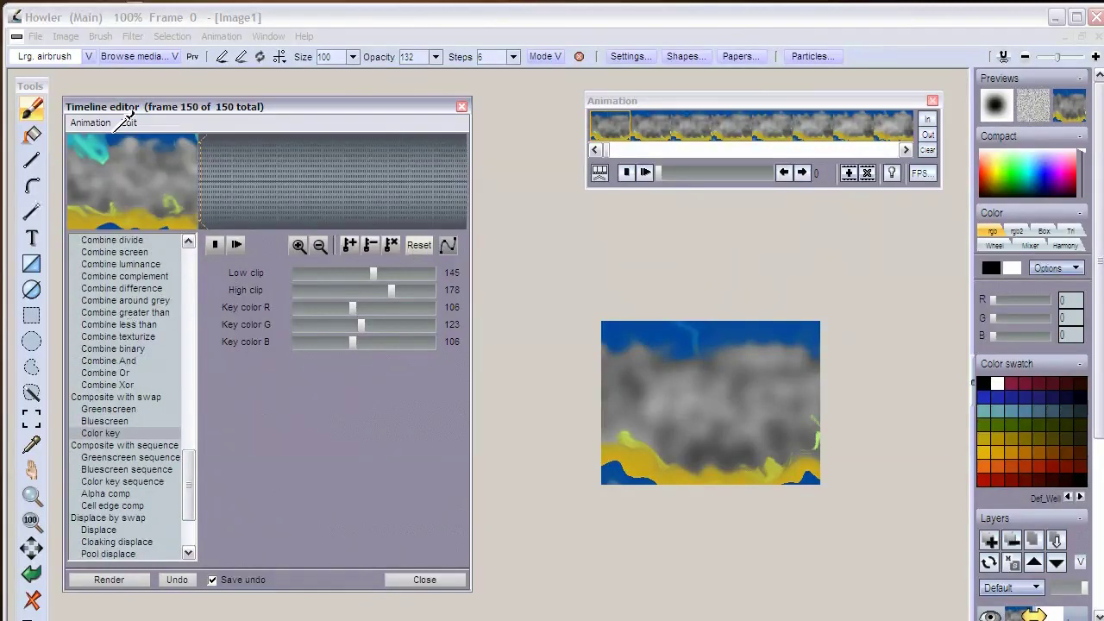
pyautogui.click(96, 126)
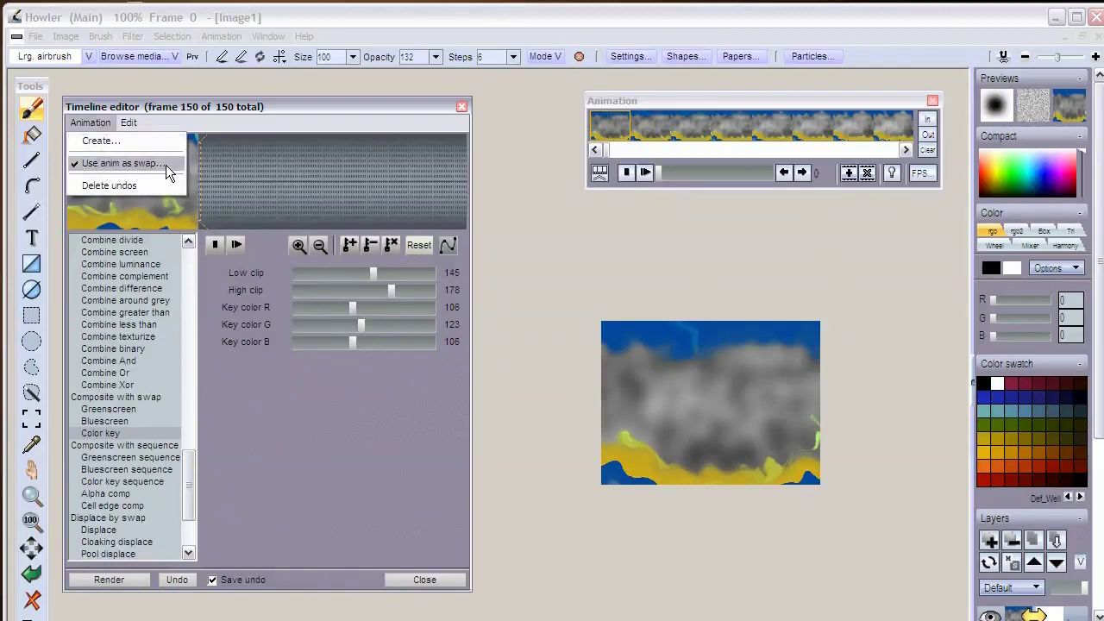
pyautogui.click(120, 162)
pyautogui.click(127, 123)
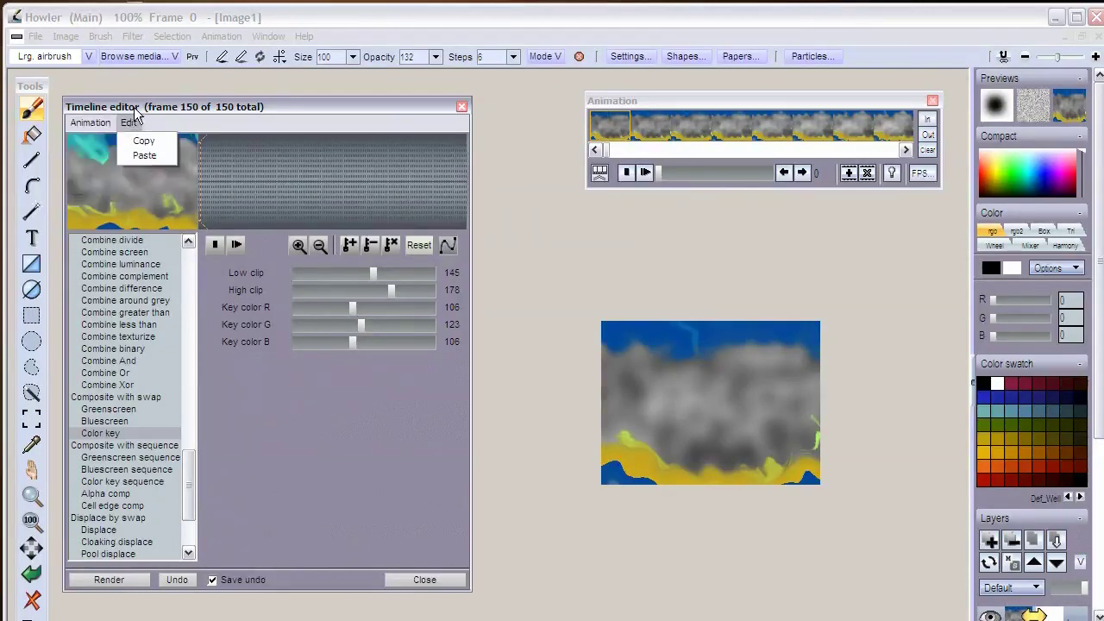
pyautogui.click(130, 119)
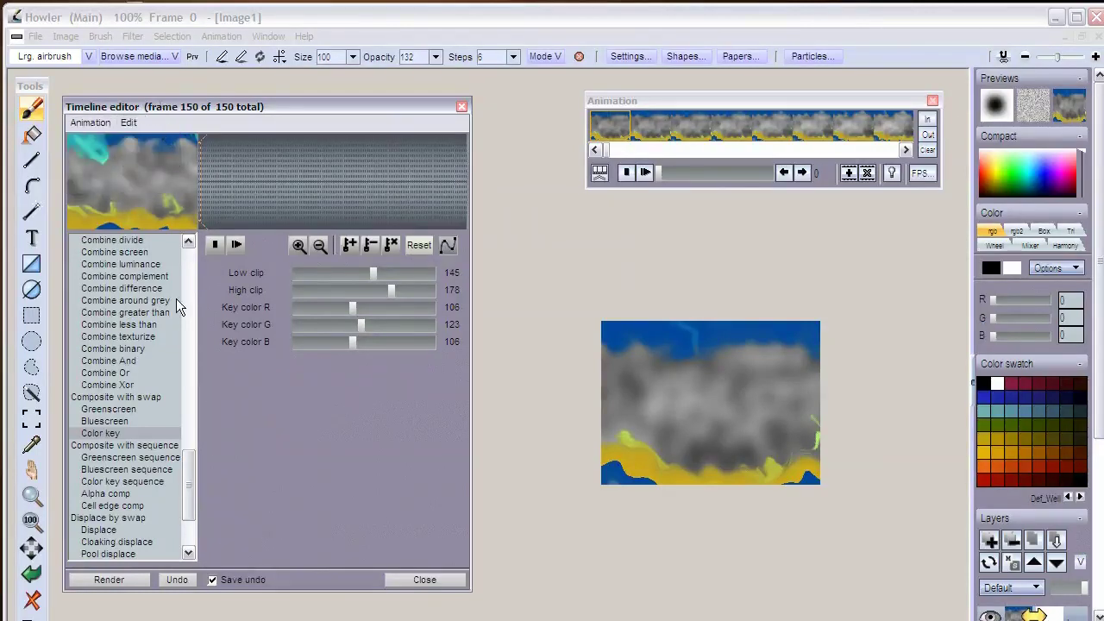
# Play the composited grey cloud animation and choose the Perlin noise filter under Animated in the timeline editor
pyautogui.click(712, 460)
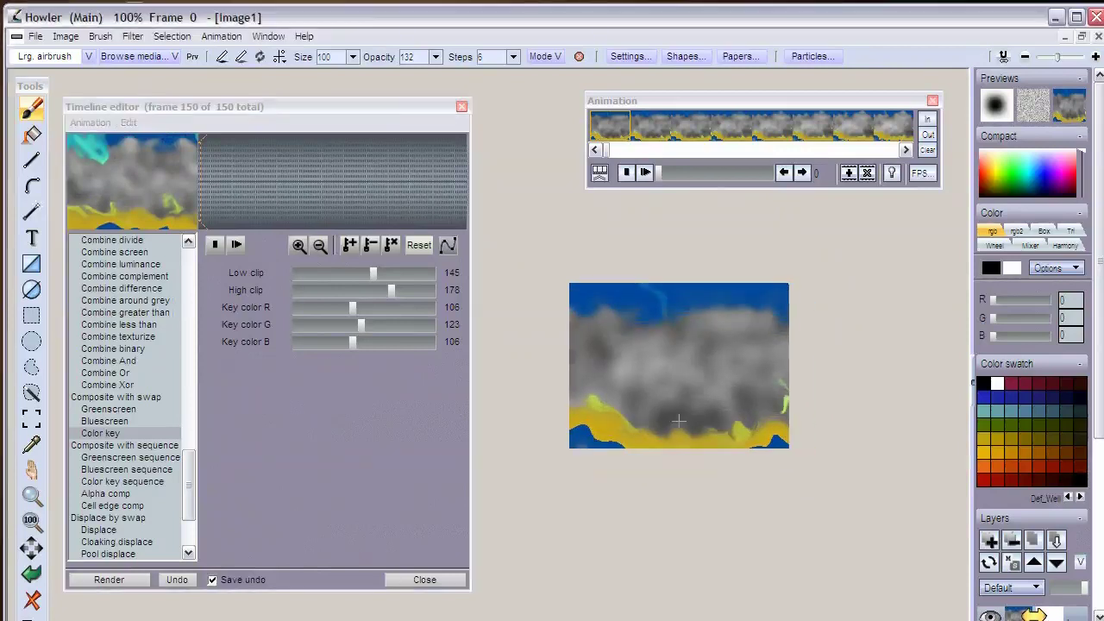
pyautogui.click(645, 171)
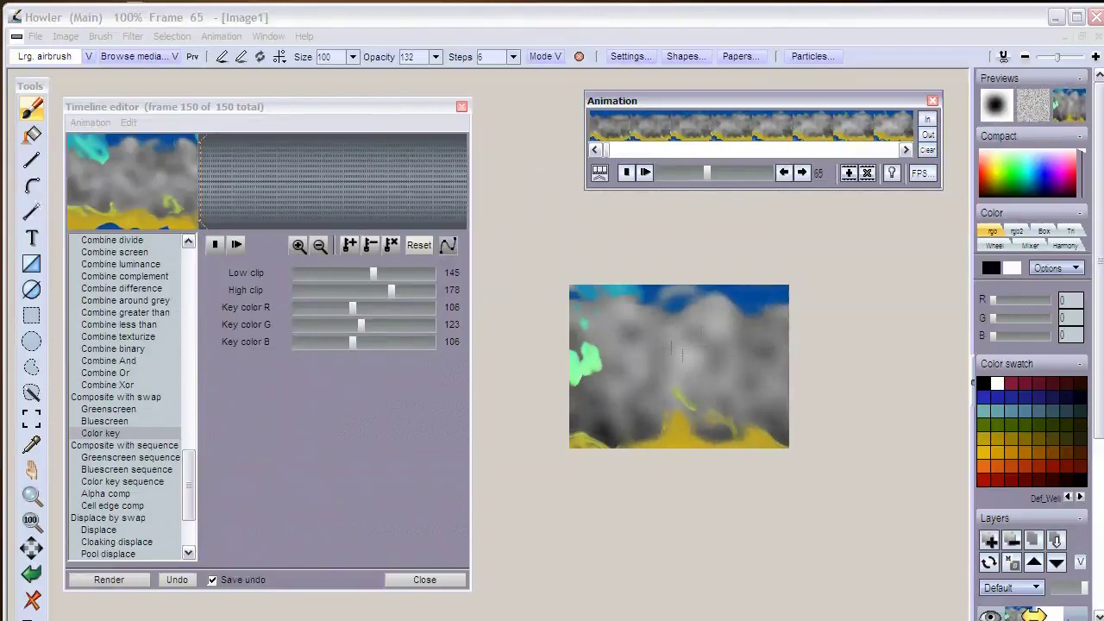
pyautogui.moveTo(193, 473); pyautogui.dragTo(191, 507)
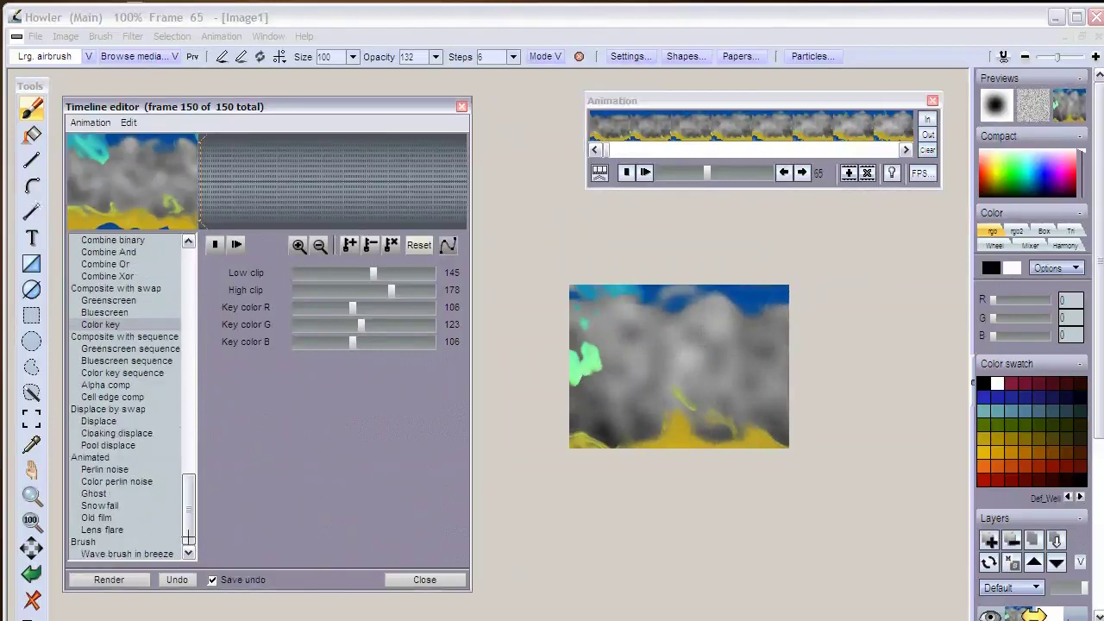
pyautogui.click(104, 469)
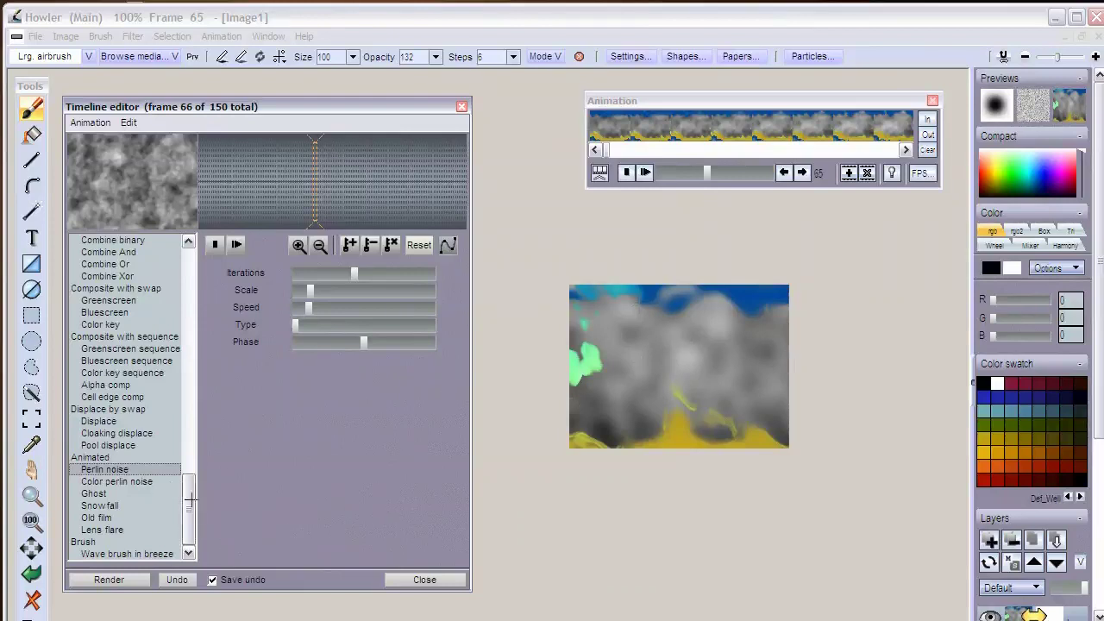
# Play back the blue and yellow sky animation, and stop it
pyautogui.scroll(4, 172, 488)
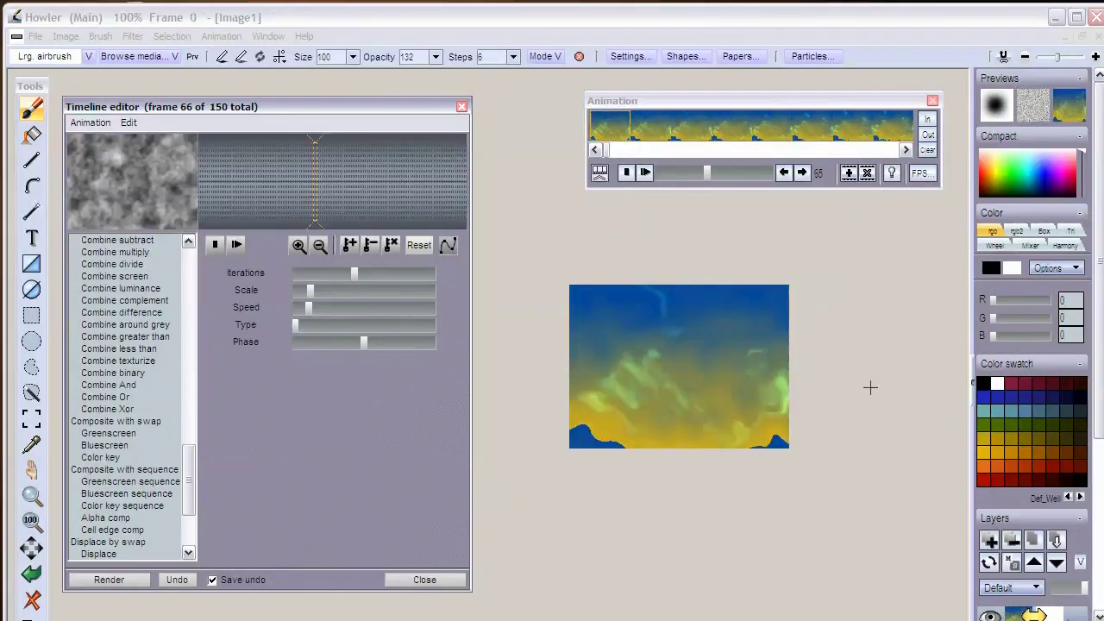
pyautogui.click(645, 172)
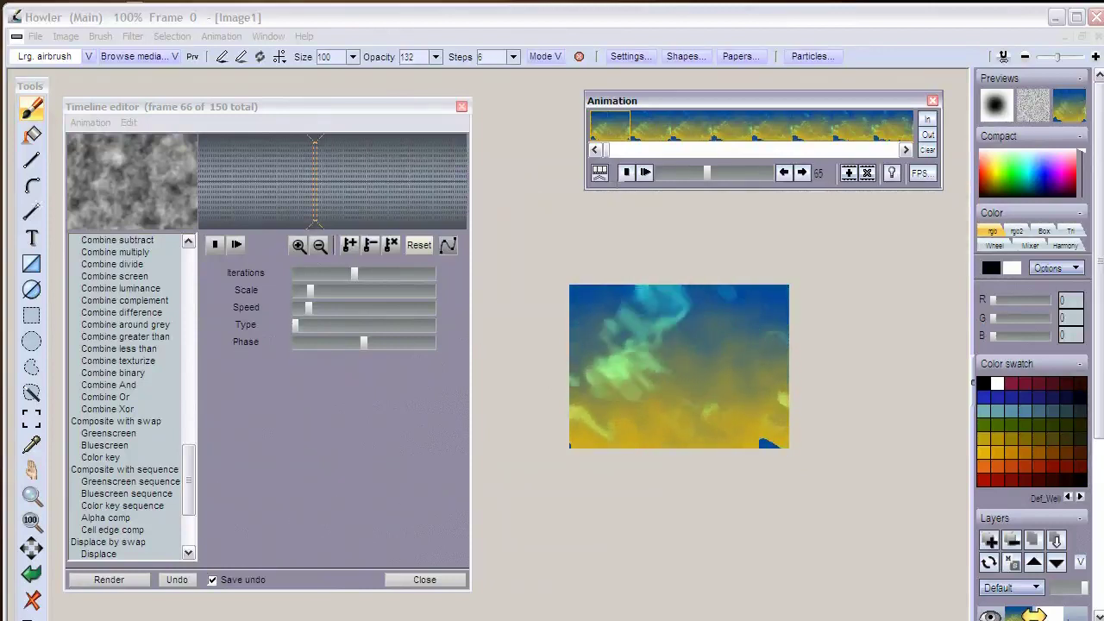
pyautogui.click(626, 171)
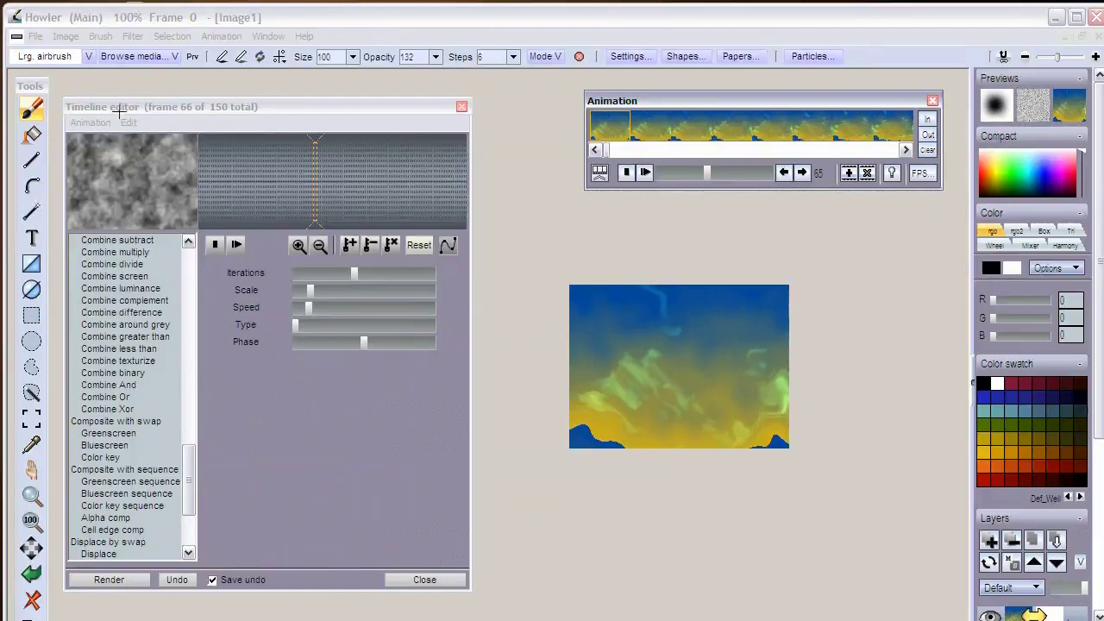
# Set the Perlin noise filter to 2 iterations, type 2, scale 6 and speed 26
pyautogui.moveTo(157, 102); pyautogui.dragTo(181, 93)
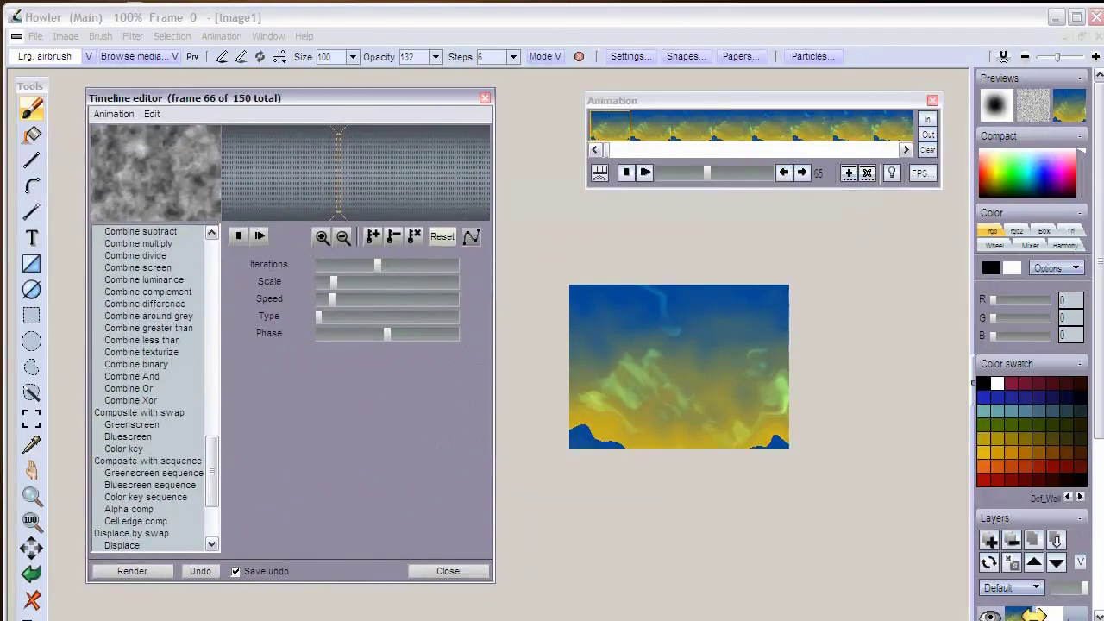
pyautogui.click(379, 265)
pyautogui.click(397, 268)
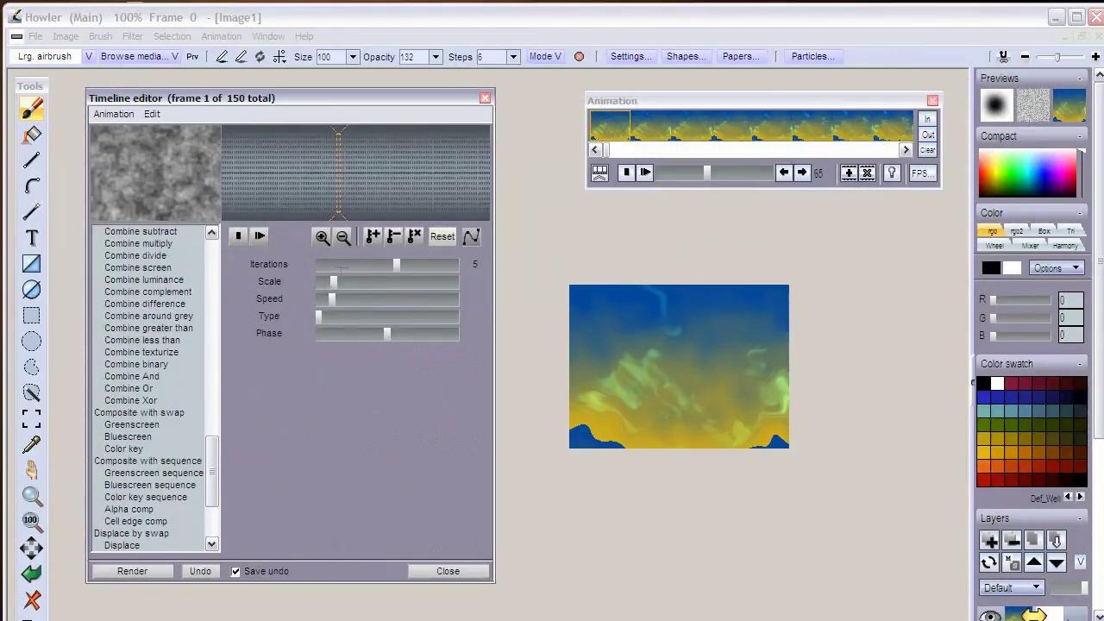
pyautogui.click(342, 268)
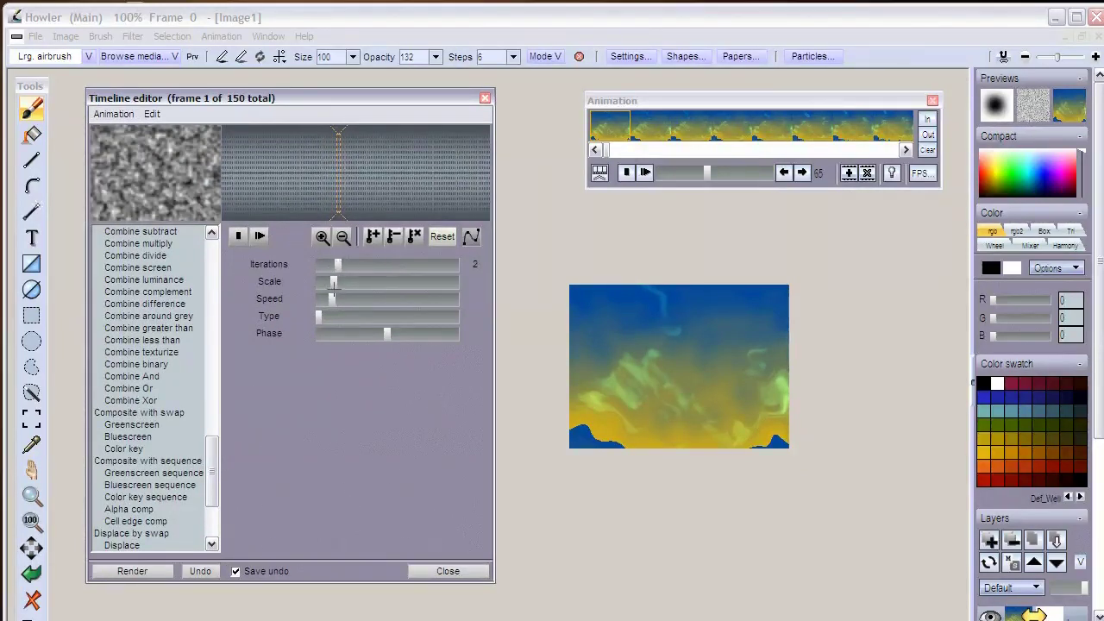
pyautogui.click(366, 317)
pyautogui.click(411, 317)
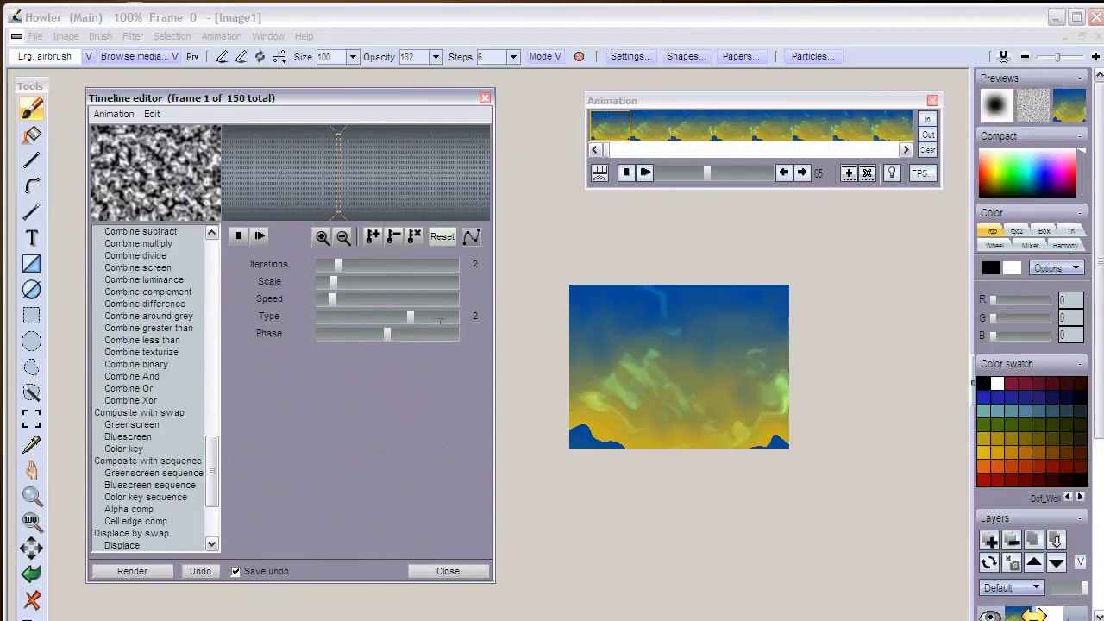
pyautogui.moveTo(341, 285); pyautogui.dragTo(397, 285)
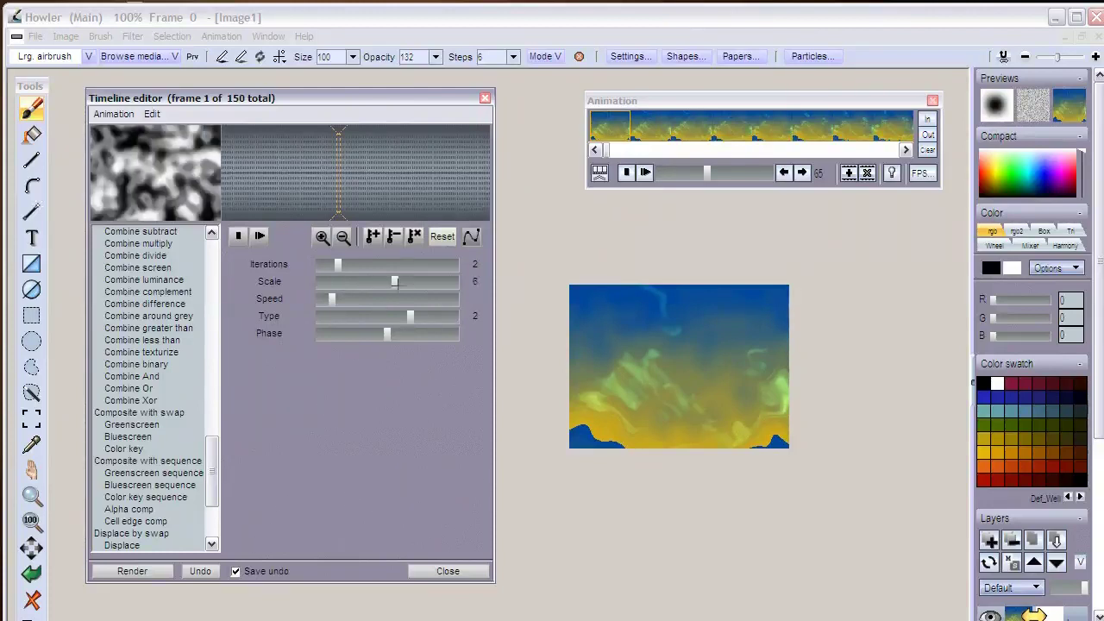
pyautogui.moveTo(331, 297); pyautogui.dragTo(354, 299)
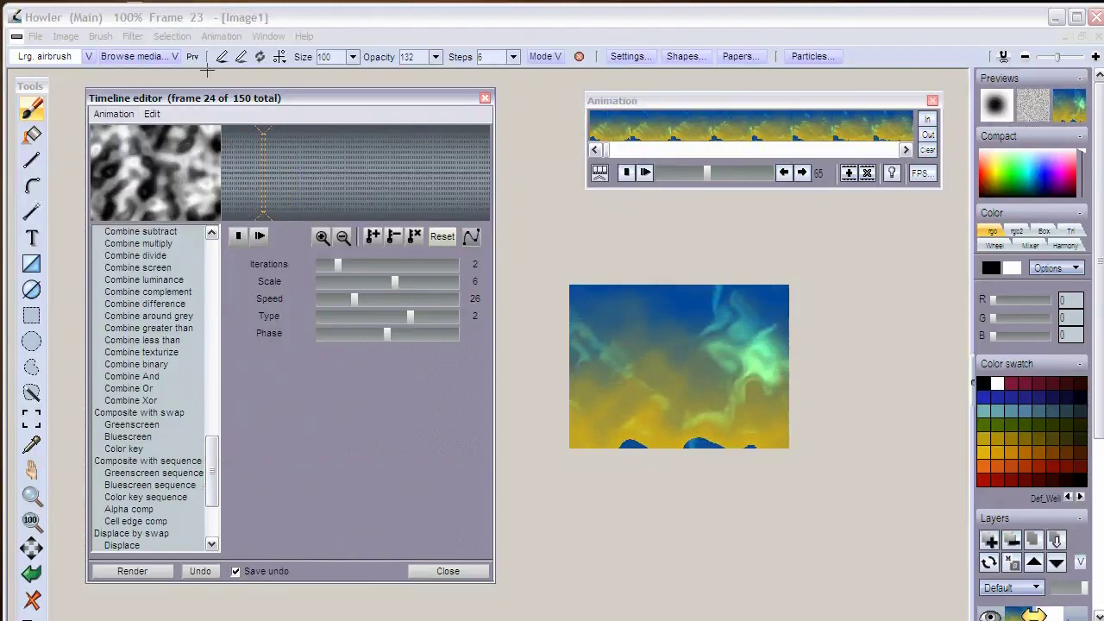
# Create a new 200-frame animation from the current frame, freeing the existing animation
pyautogui.click(220, 36)
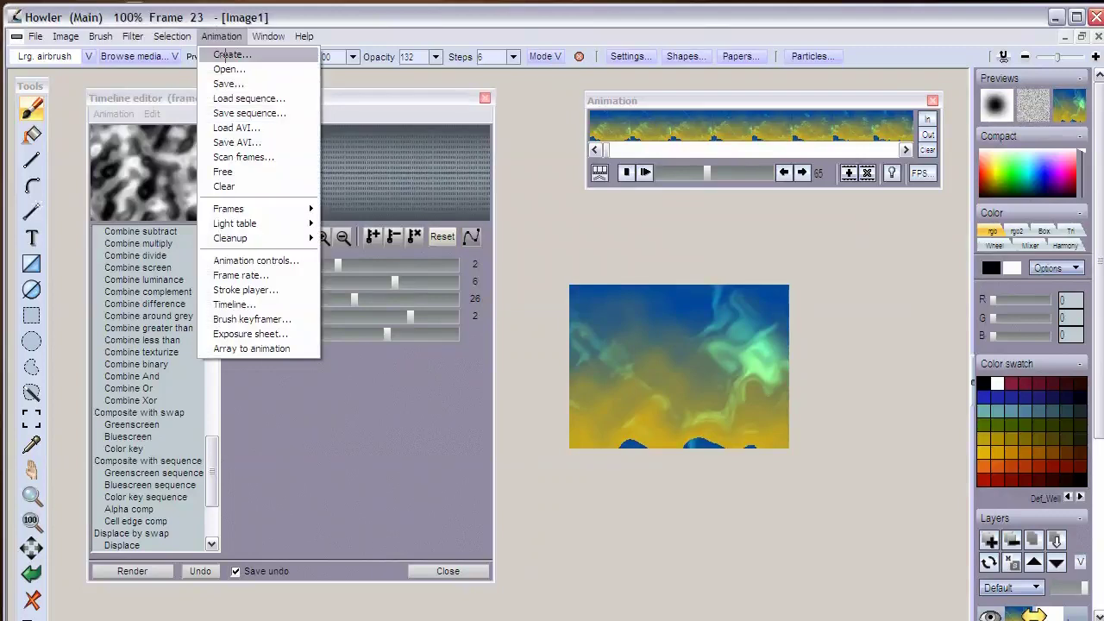
pyautogui.click(229, 55)
pyautogui.doubleClick(366, 259)
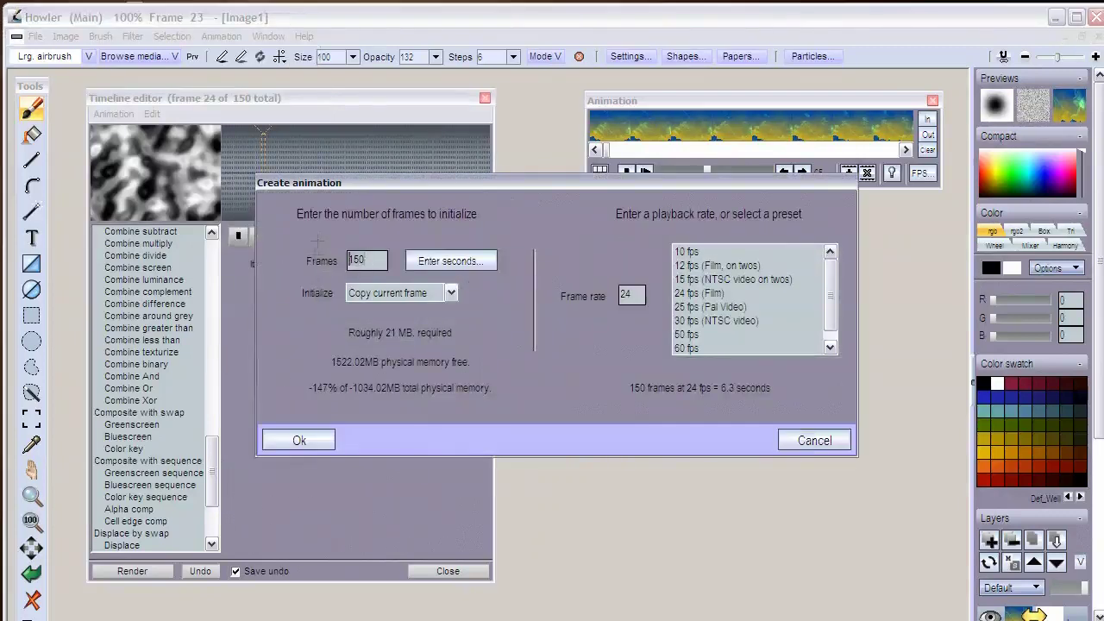
pyautogui.write('200')
pyautogui.click(329, 441)
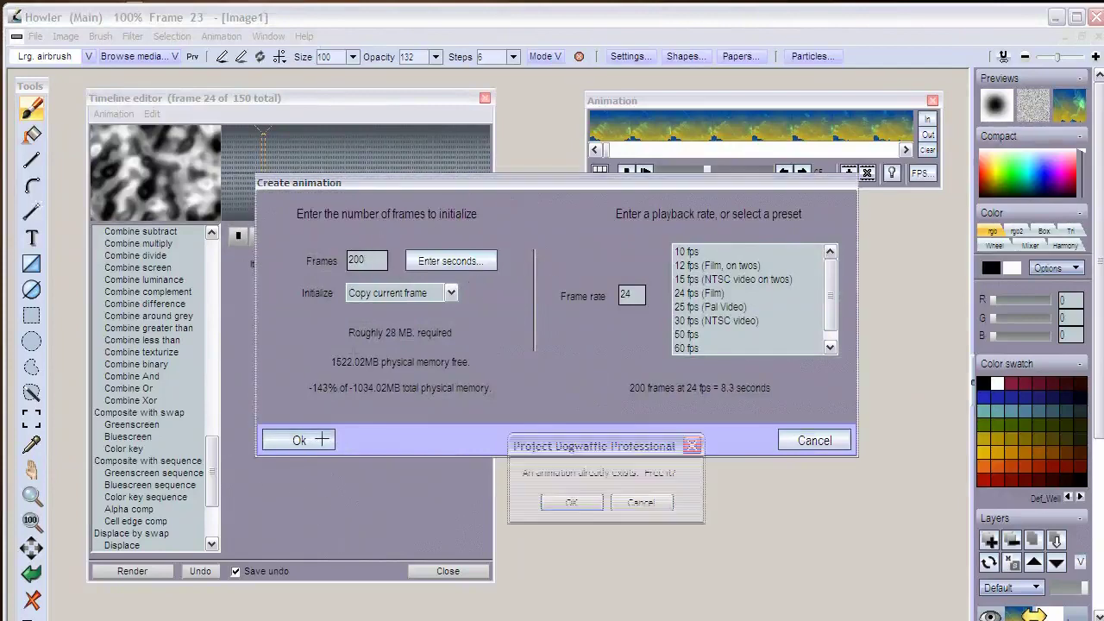
pyautogui.click(569, 503)
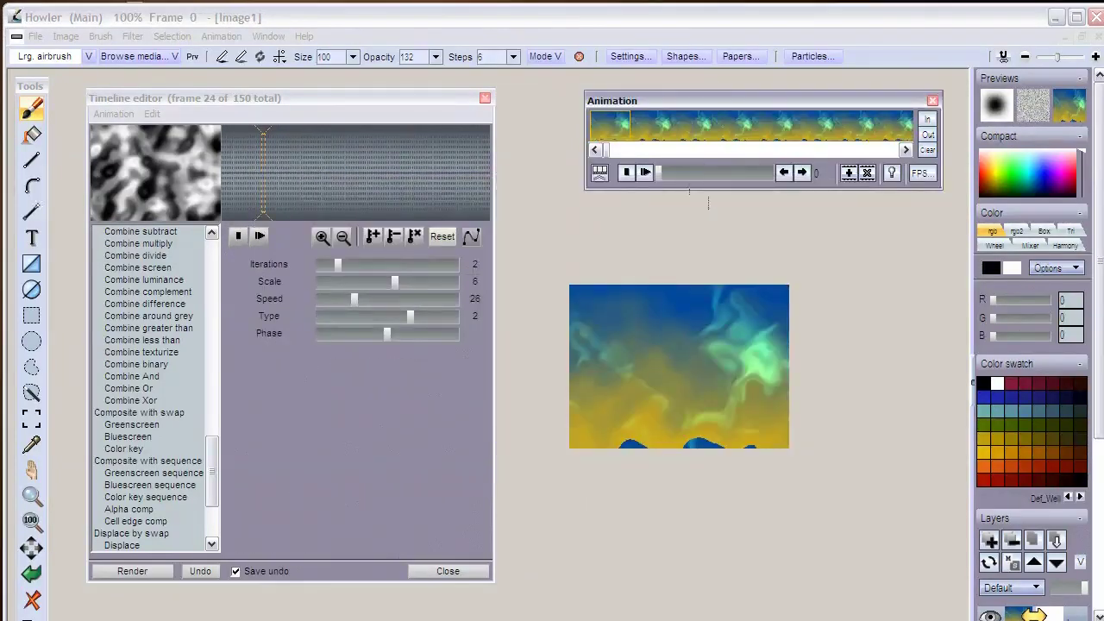
# Play the new animation briefly and render the Perlin noise filter over its frames
pyautogui.click(645, 171)
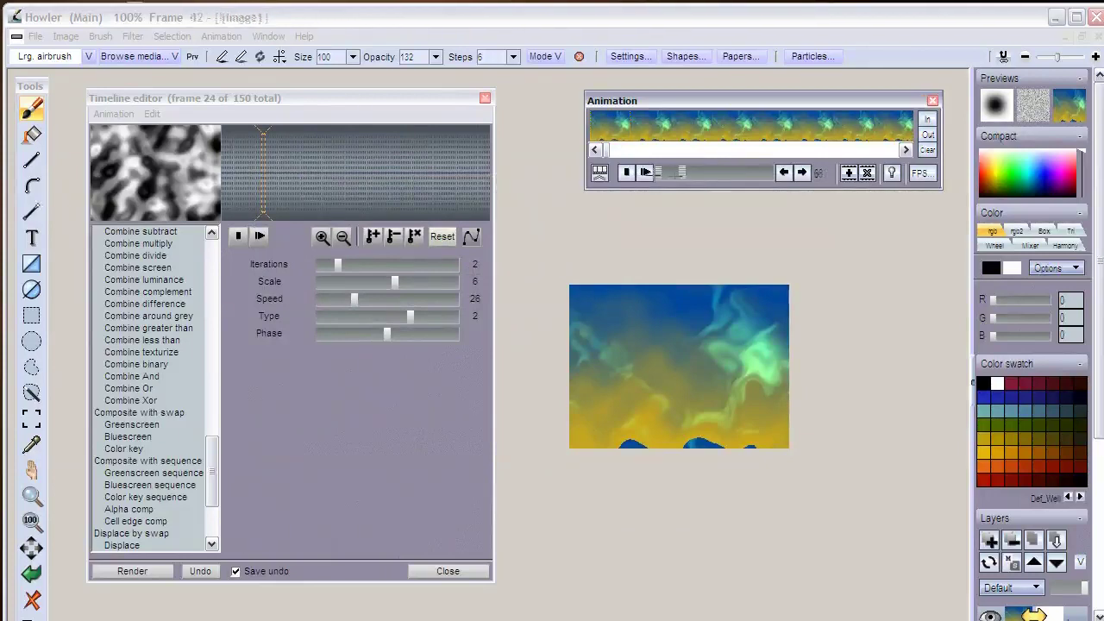
pyautogui.click(145, 157)
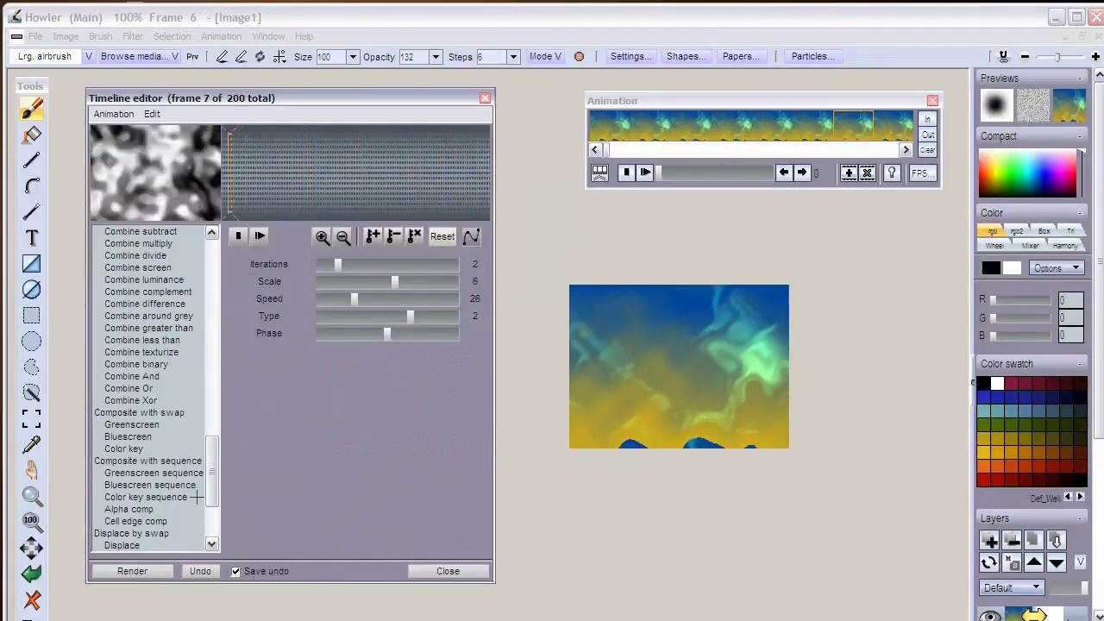
pyautogui.click(132, 571)
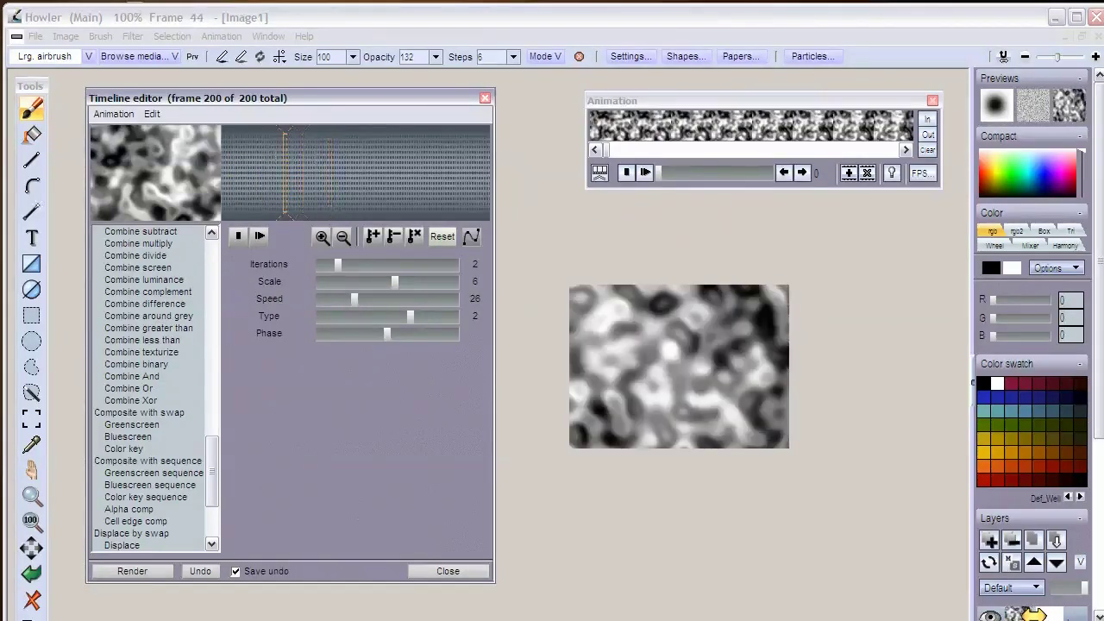
# Check the timeline editor's filter list and its option for using an animation as swap
pyautogui.moveTo(212, 475); pyautogui.dragTo(212, 505)
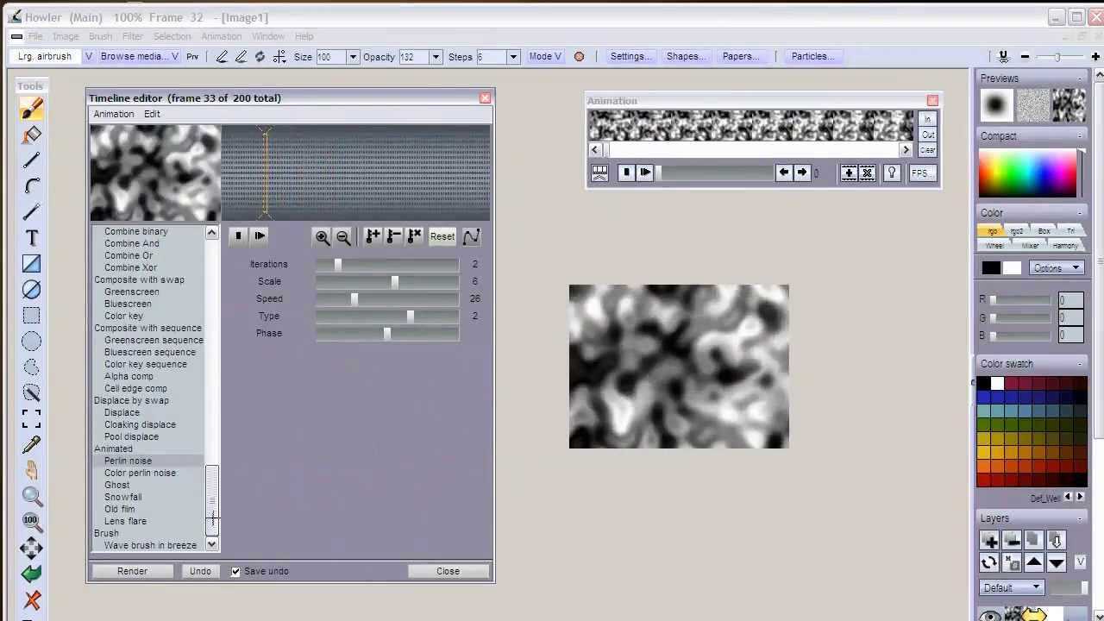
pyautogui.click(114, 114)
pyautogui.click(128, 154)
pyautogui.click(113, 114)
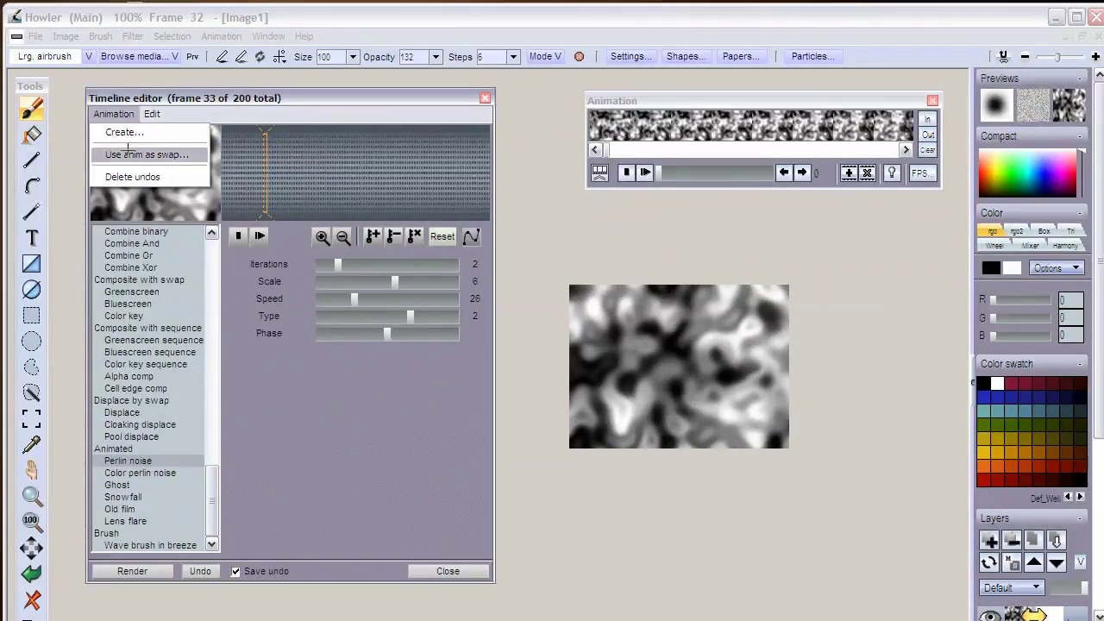
pyautogui.click(295, 94)
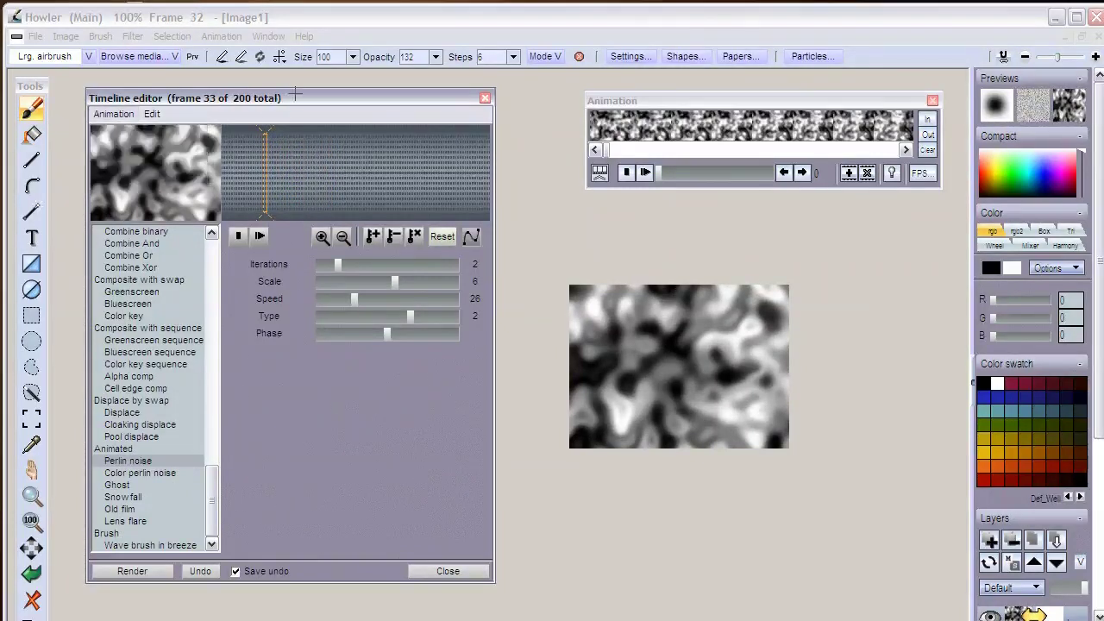
# Save the rendered noise animation as useanimasswap2.dwa in the DailyDose folder
pyautogui.click(217, 37)
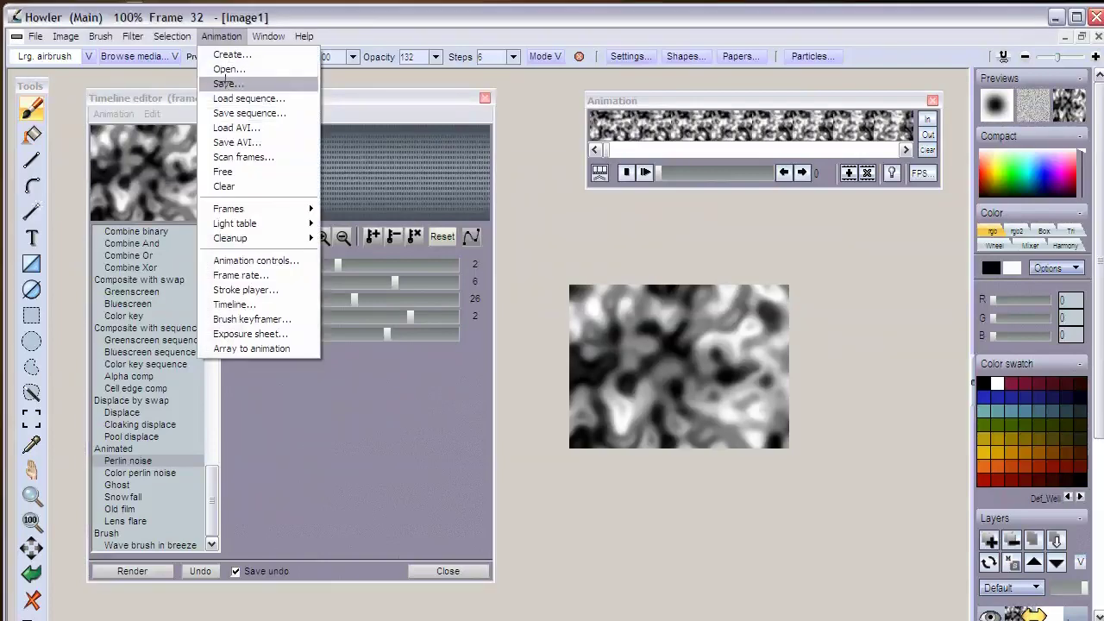
pyautogui.click(226, 84)
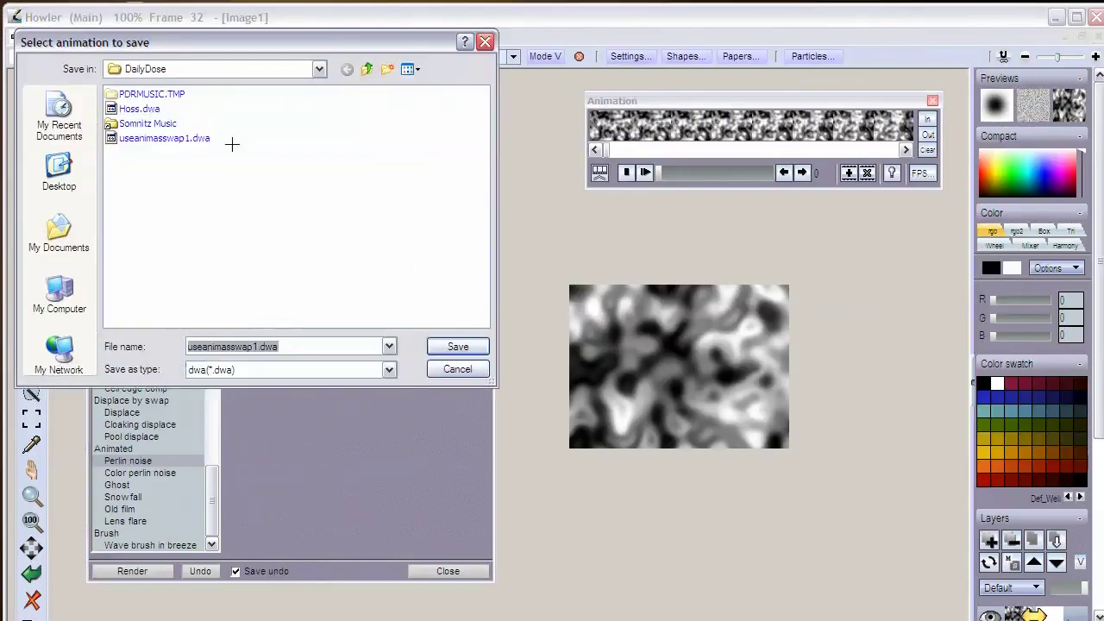
pyautogui.click(161, 136)
pyautogui.click(258, 347)
pyautogui.click(255, 347)
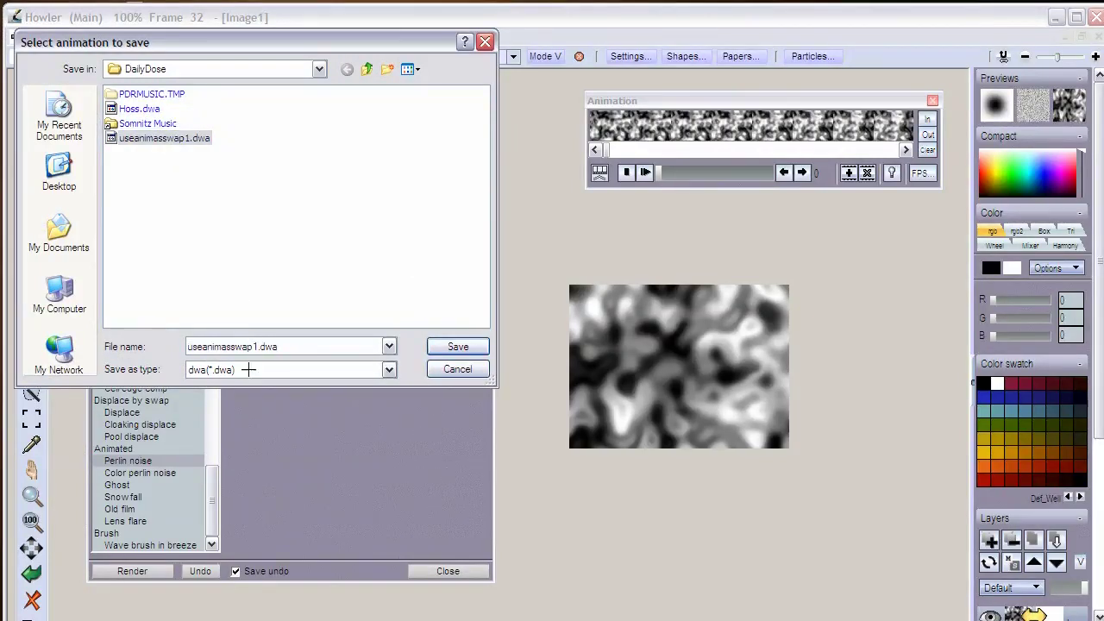
pyautogui.write('2')
pyautogui.press('Delete')
pyautogui.click(440, 346)
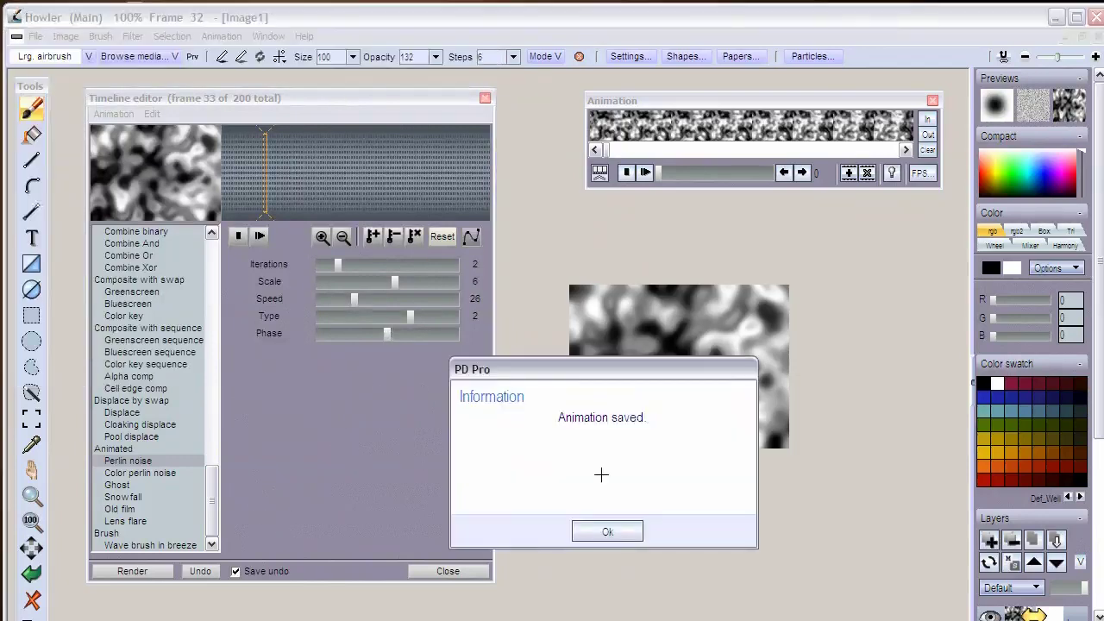
# Close the timeline editor and create another 200-frame animation from the current frame, freeing the saved noise animation
pyautogui.click(607, 532)
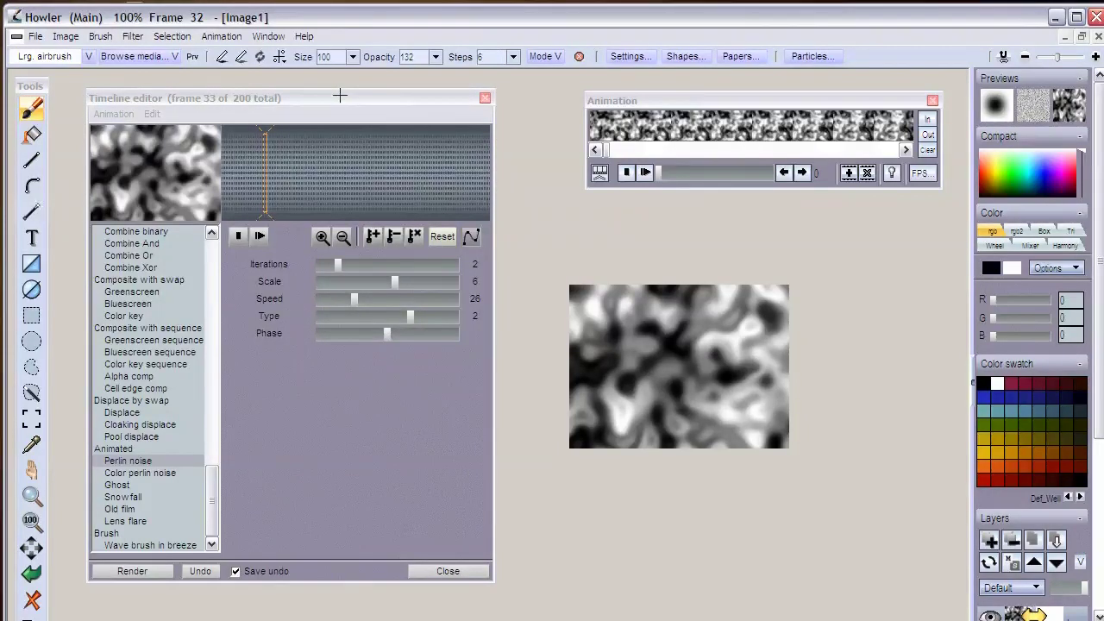
pyautogui.moveTo(340, 96); pyautogui.dragTo(327, 91)
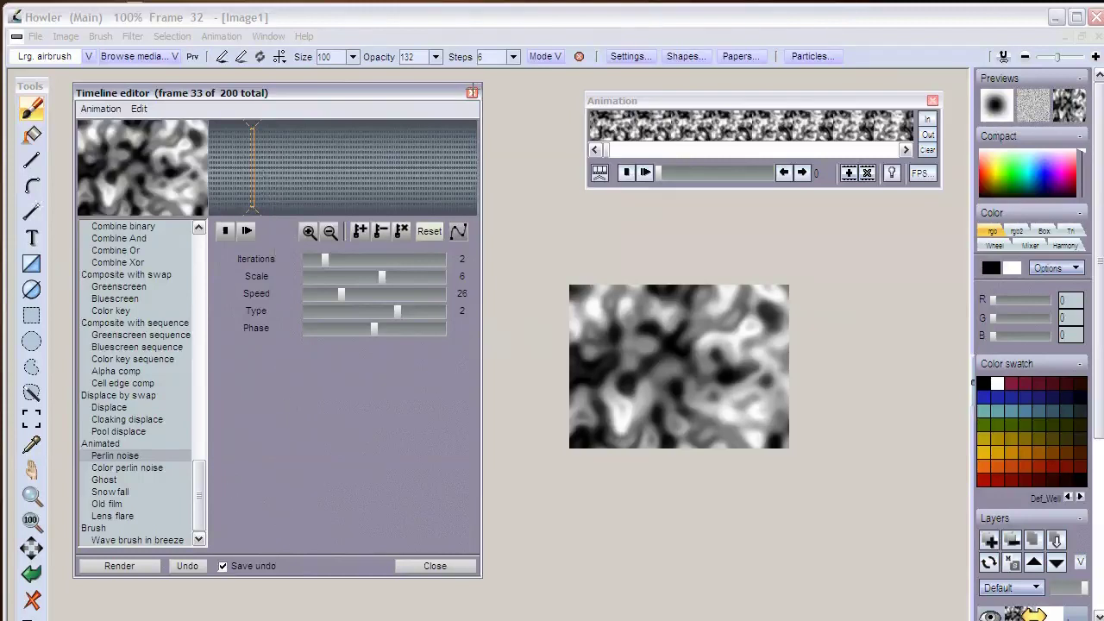
pyautogui.click(472, 92)
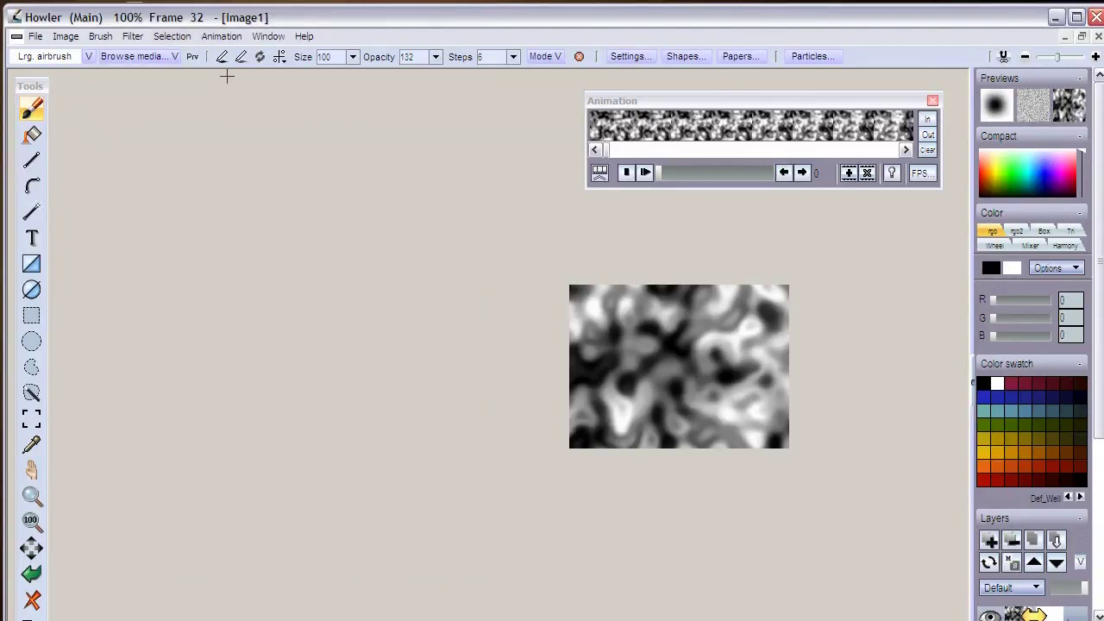
pyautogui.click(225, 36)
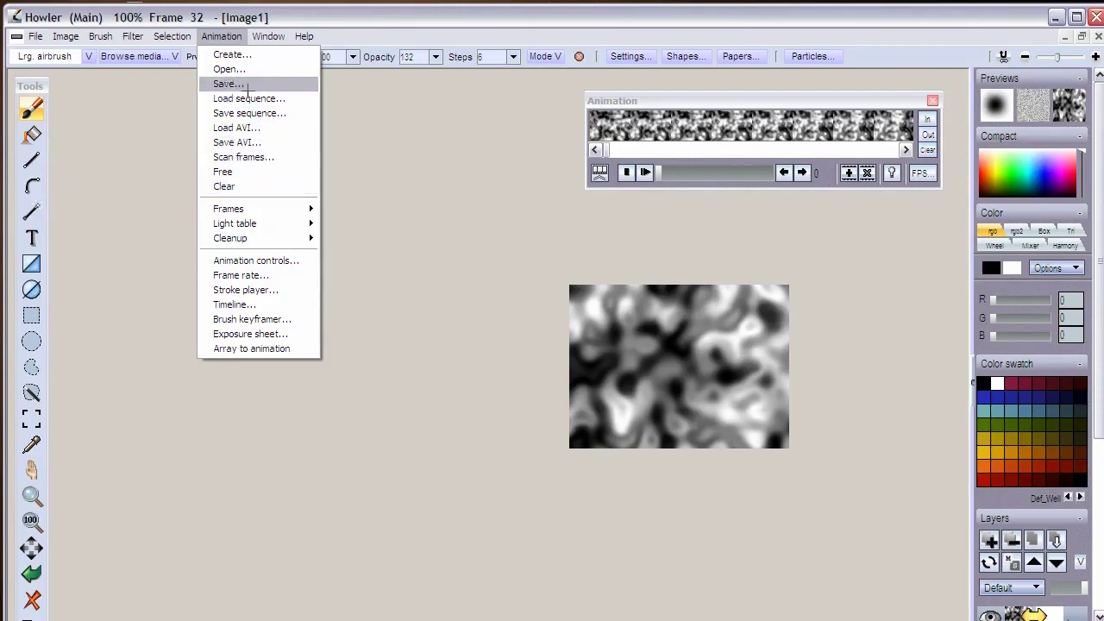
pyautogui.click(226, 54)
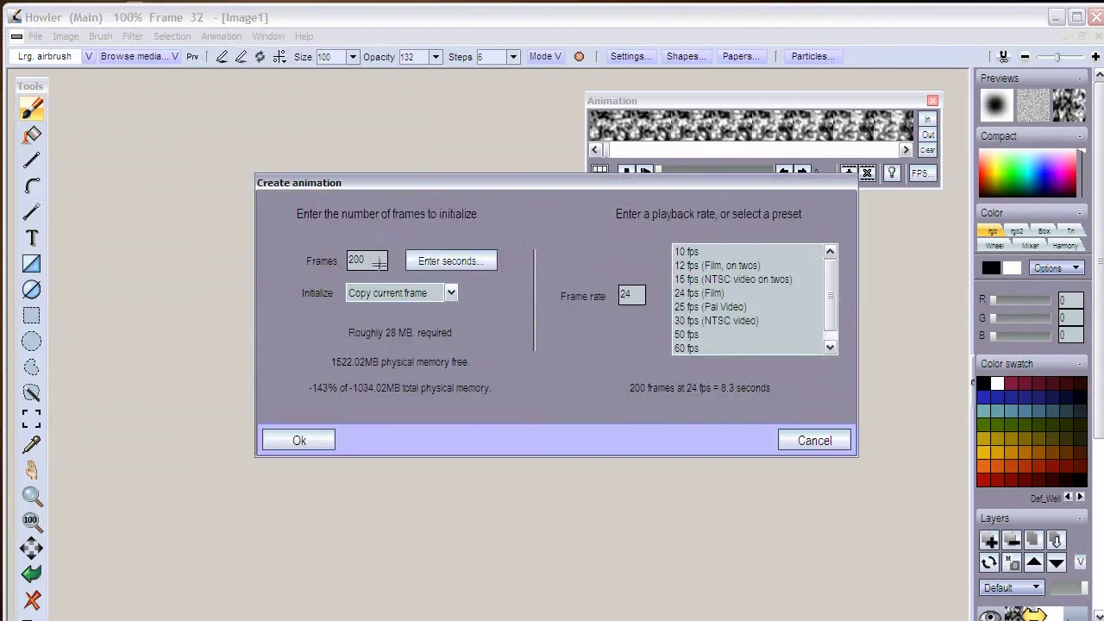
pyautogui.click(320, 441)
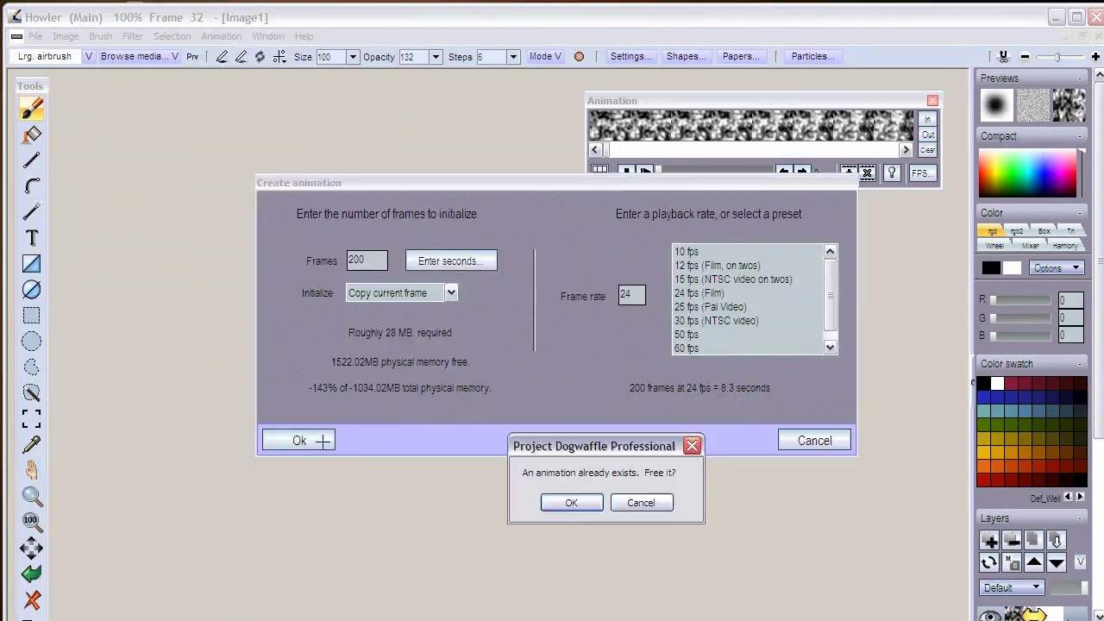
pyautogui.click(571, 503)
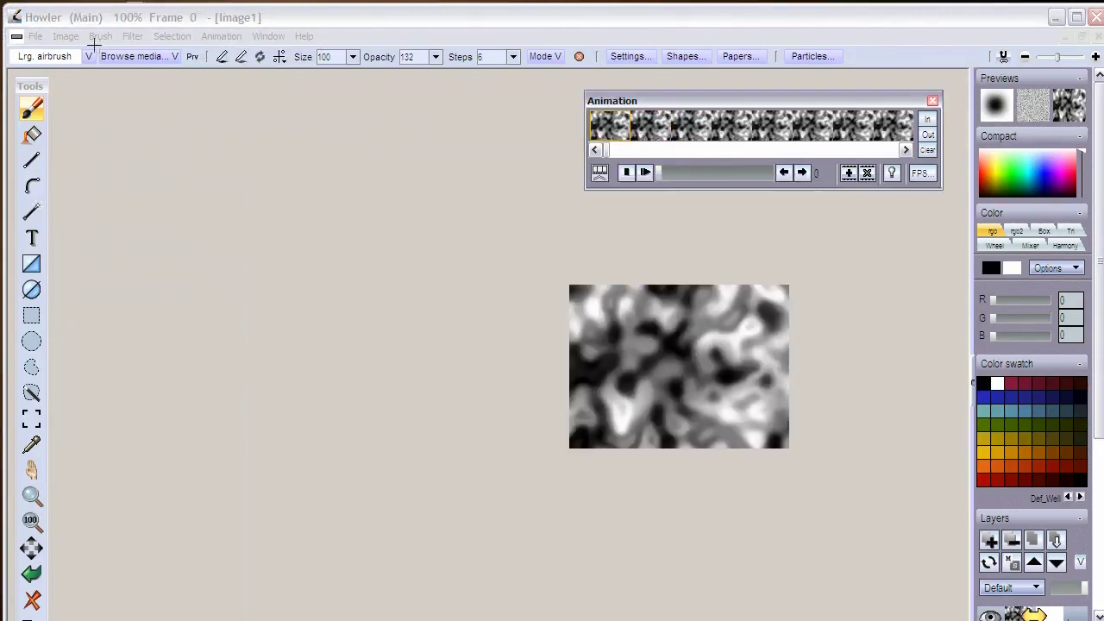
# Start the Sky render filter on the first frame and set its gradient index to 2
pyautogui.click(100, 38)
pyautogui.moveTo(131, 36)
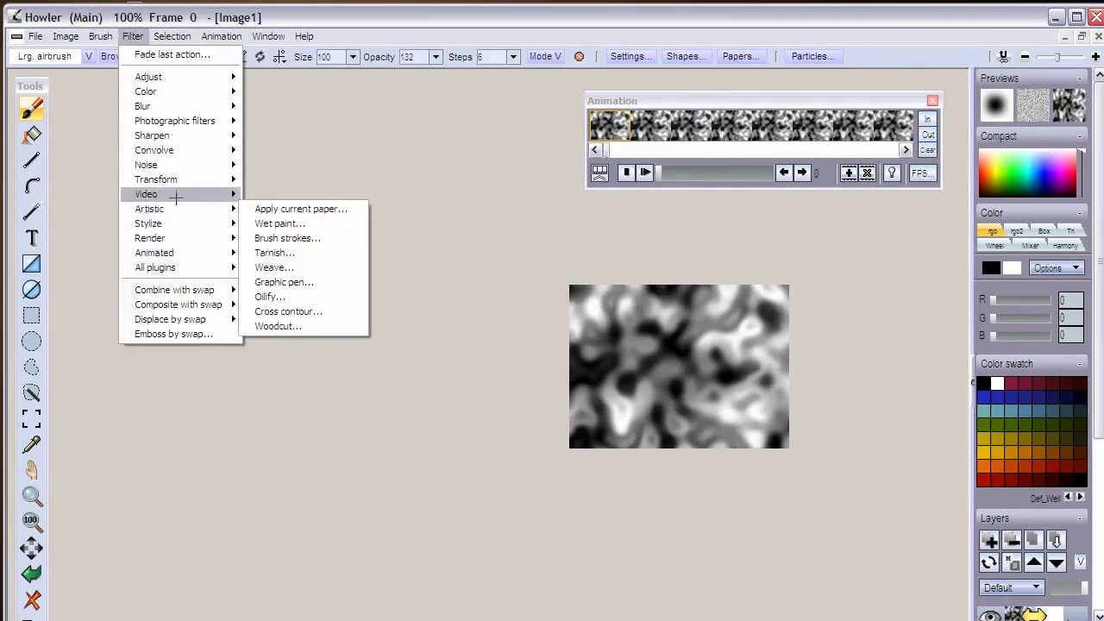
pyautogui.moveTo(172, 237)
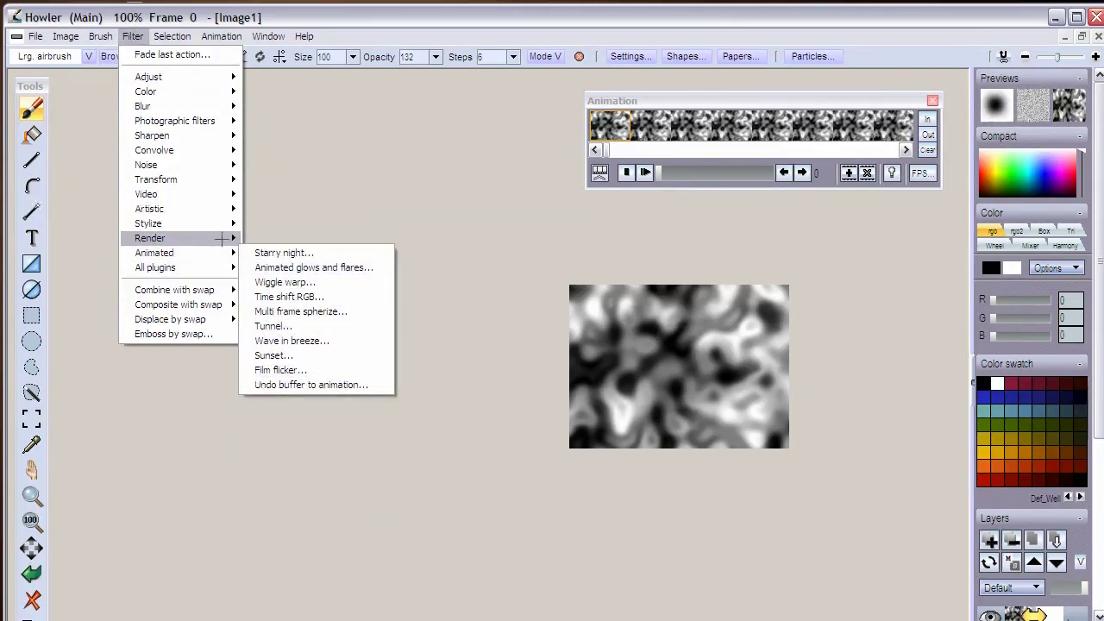
pyautogui.moveTo(221, 238)
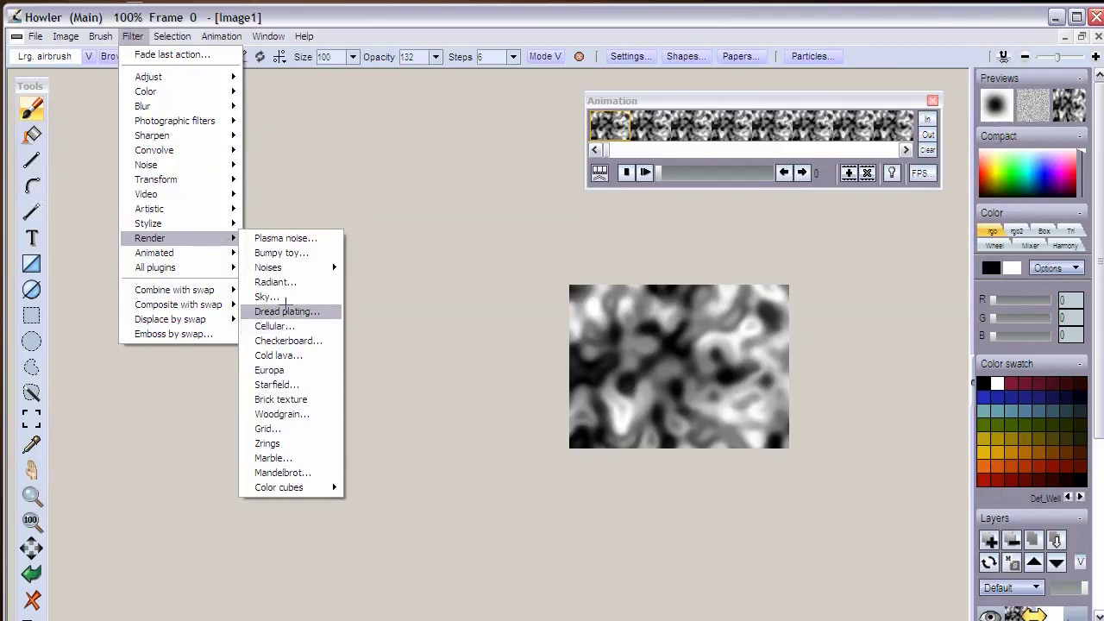
pyautogui.click(284, 298)
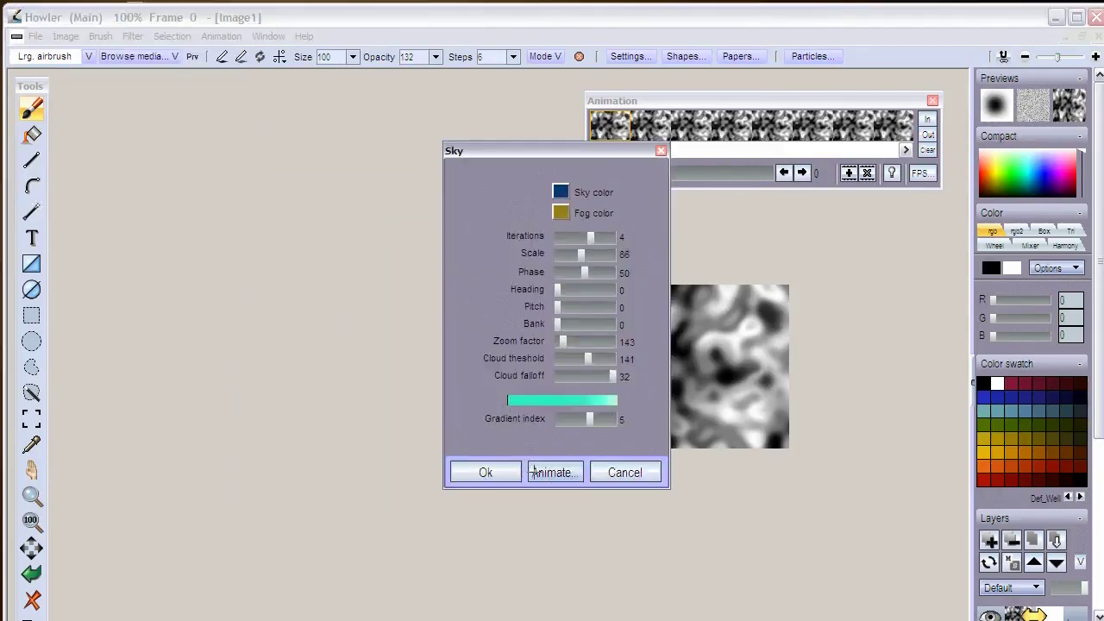
pyautogui.moveTo(547, 154); pyautogui.dragTo(269, 158)
pyautogui.moveTo(311, 424); pyautogui.dragTo(293, 429)
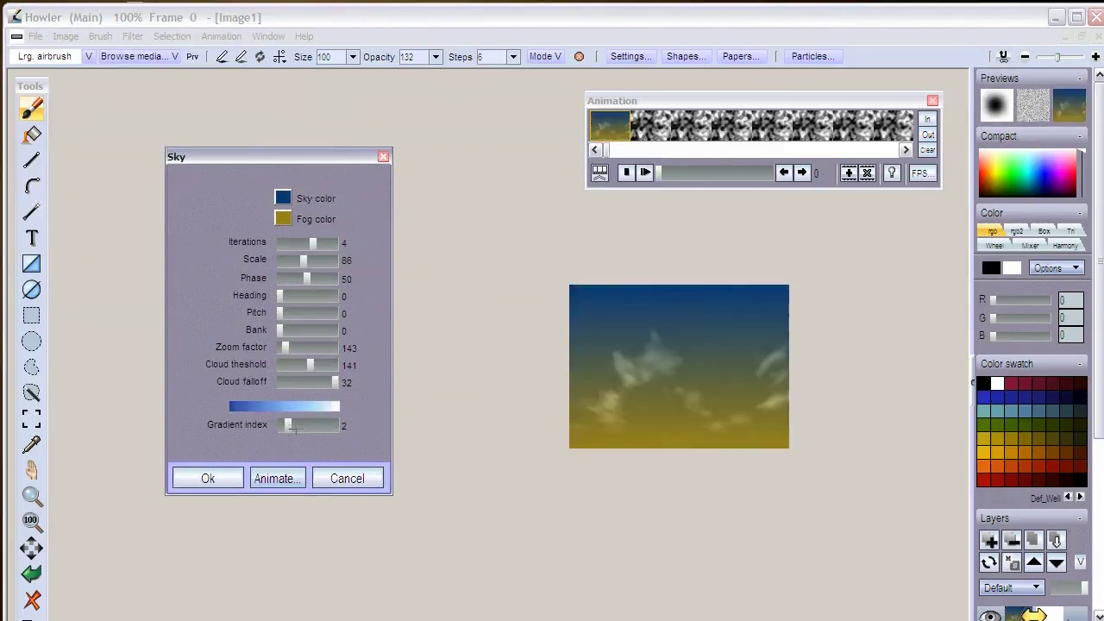
# Change the sky color to a lighter teal blue
pyautogui.click(283, 199)
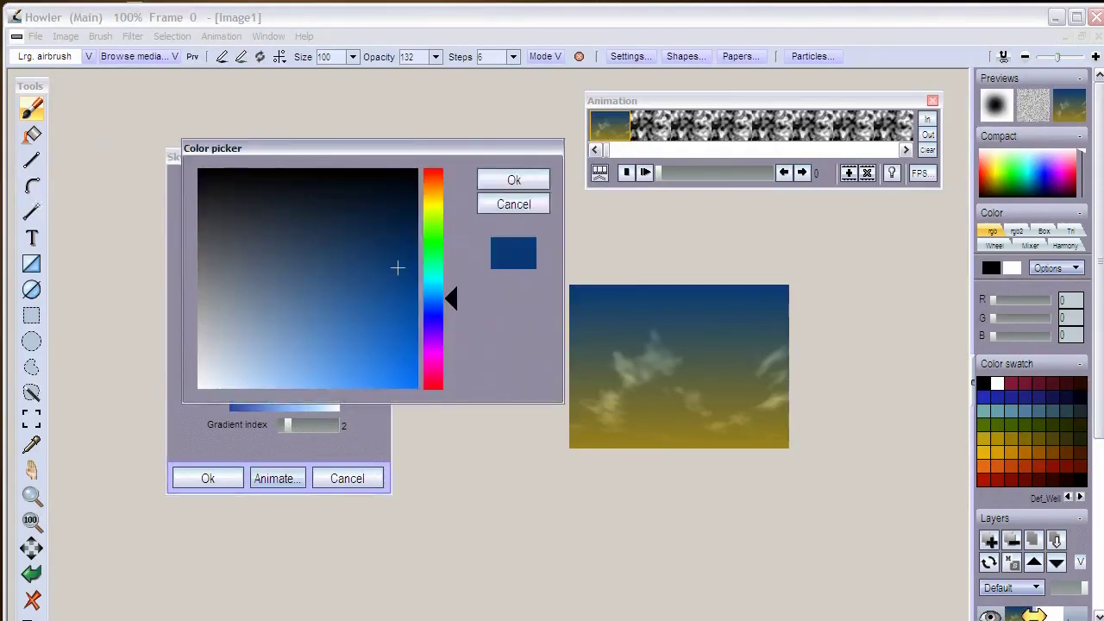
pyautogui.click(374, 300)
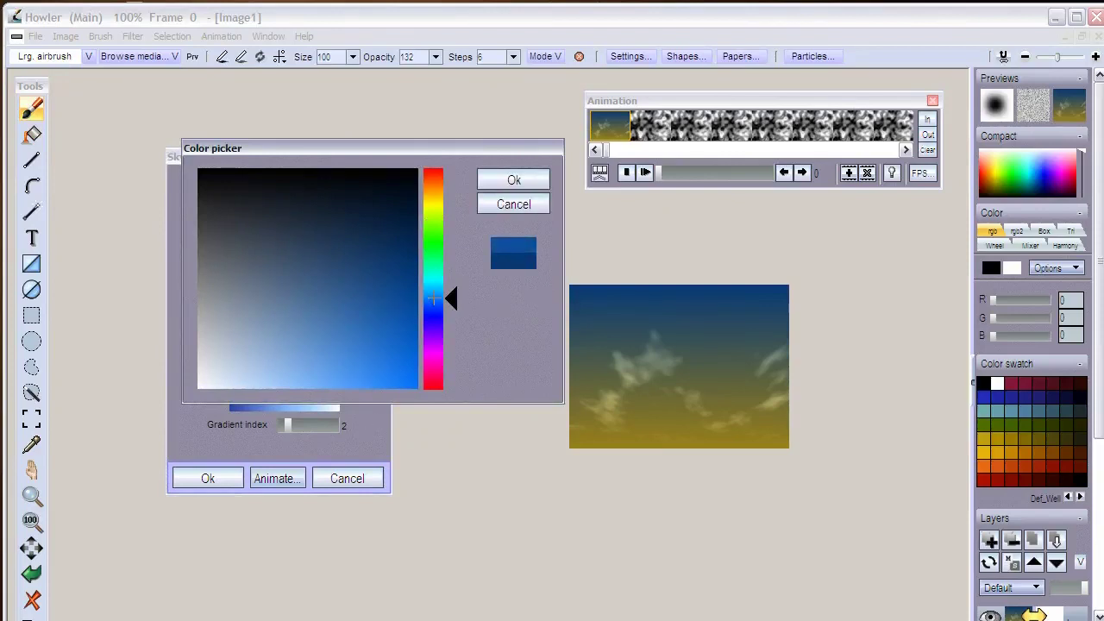
pyautogui.click(434, 296)
pyautogui.moveTo(434, 296); pyautogui.dragTo(434, 289)
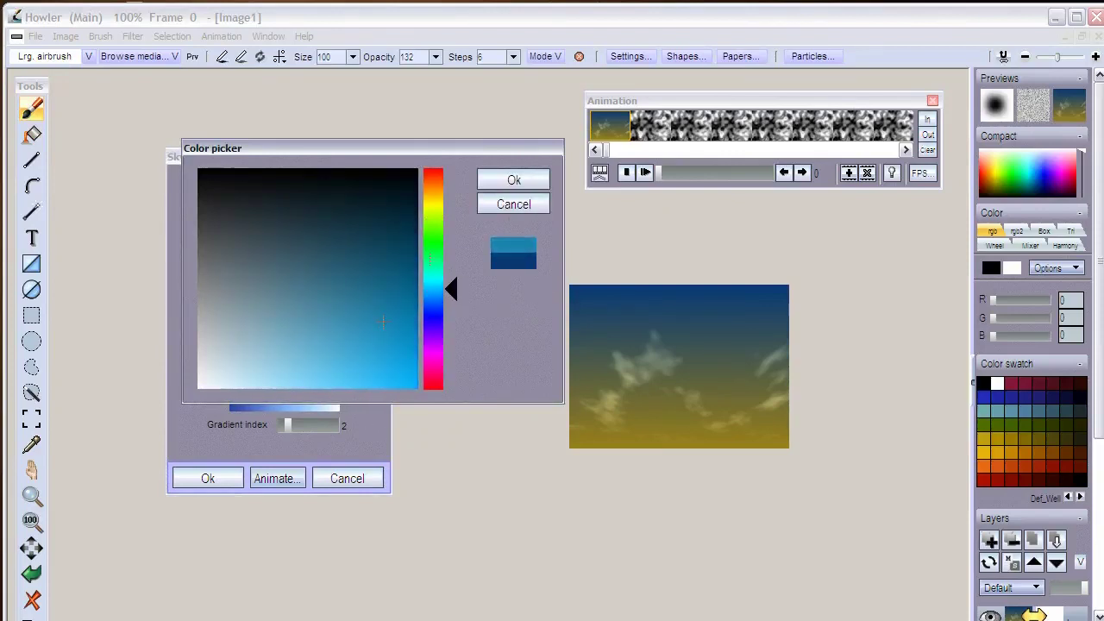
pyautogui.click(511, 179)
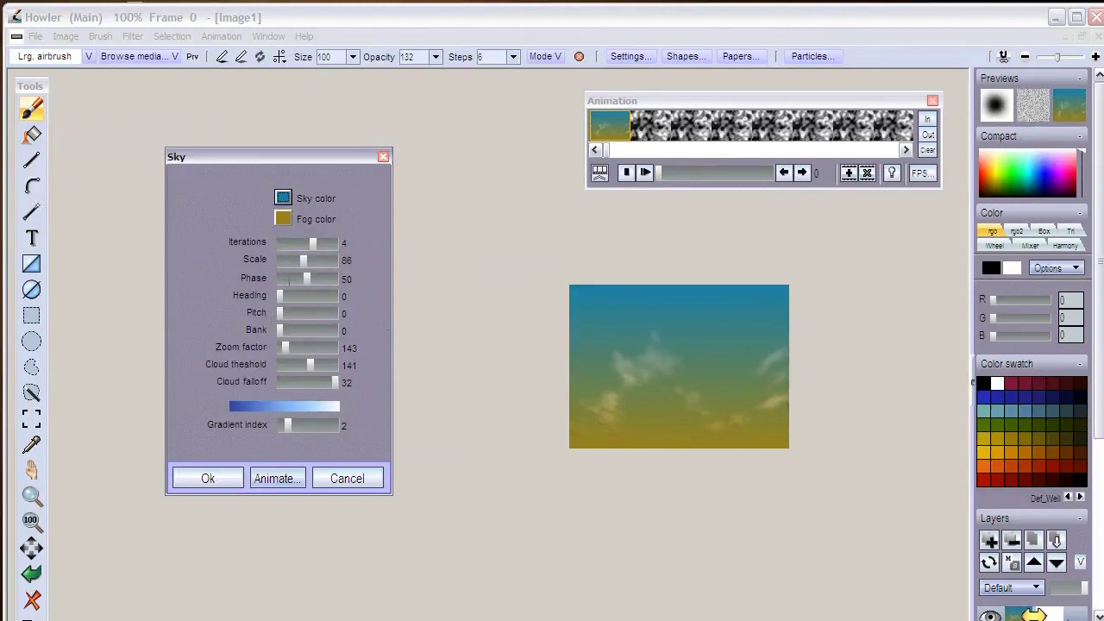
# Change the fog color to a light orange tan
pyautogui.click(283, 218)
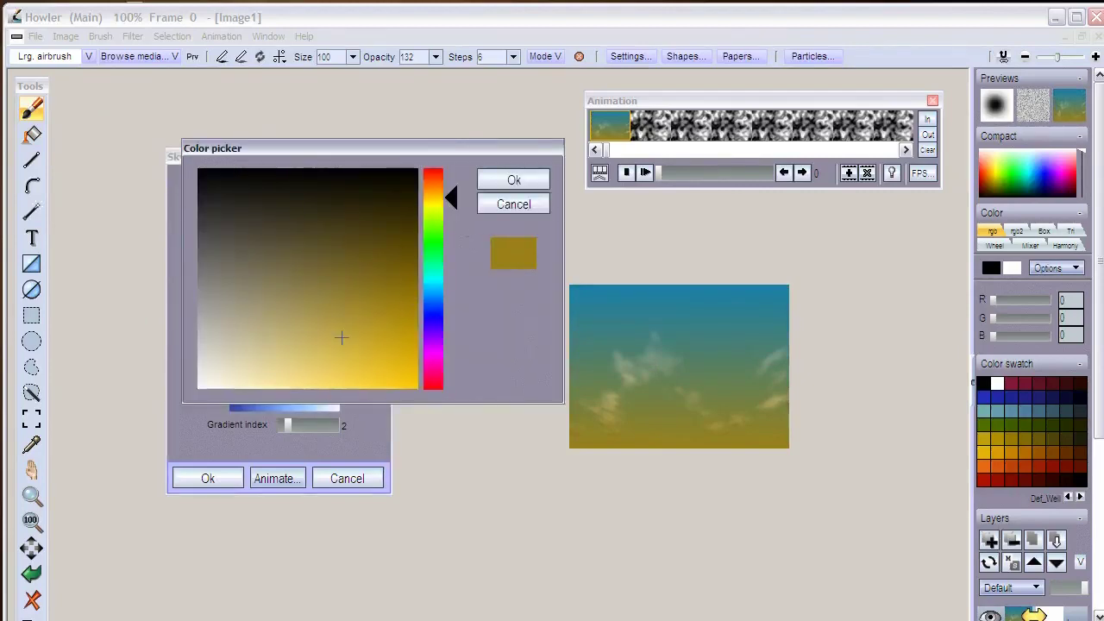
pyautogui.click(378, 344)
pyautogui.moveTo(433, 198); pyautogui.dragTo(433, 189)
pyautogui.moveTo(337, 284); pyautogui.dragTo(291, 339)
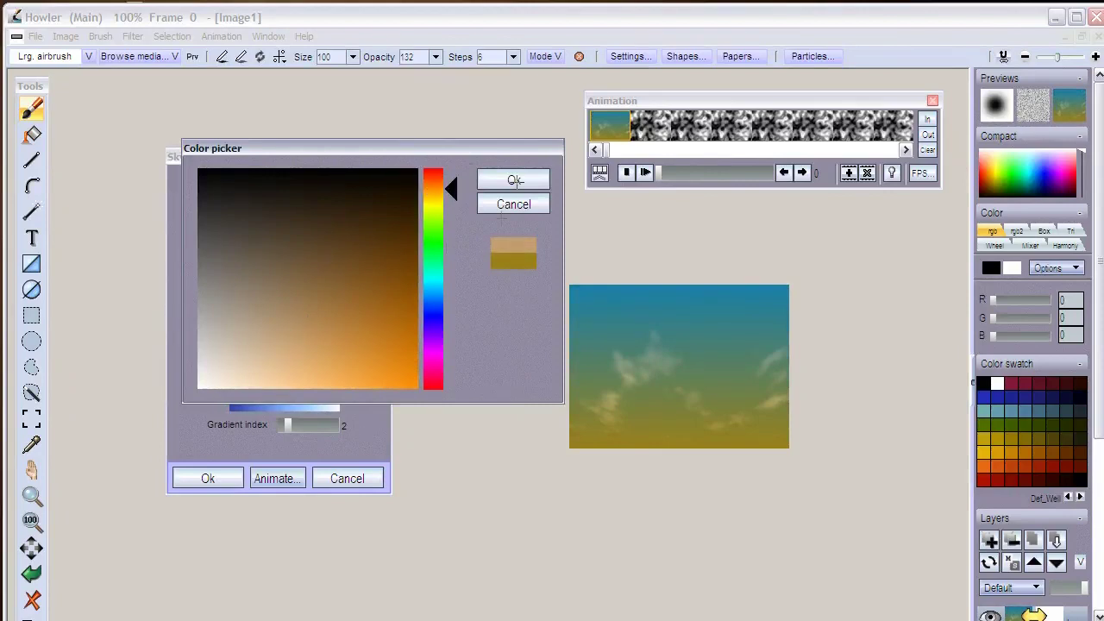
pyautogui.click(514, 180)
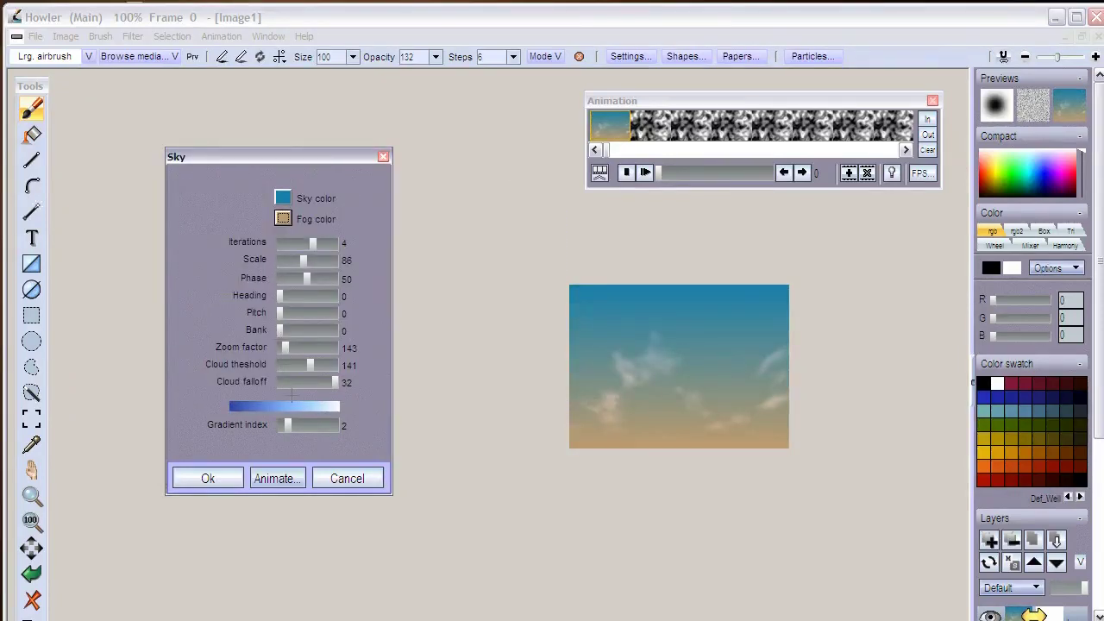
# Set the sky's gradient index to 6, iterations to 5, phase to 68 and heading to 127
pyautogui.moveTo(292, 427); pyautogui.dragTo(321, 425)
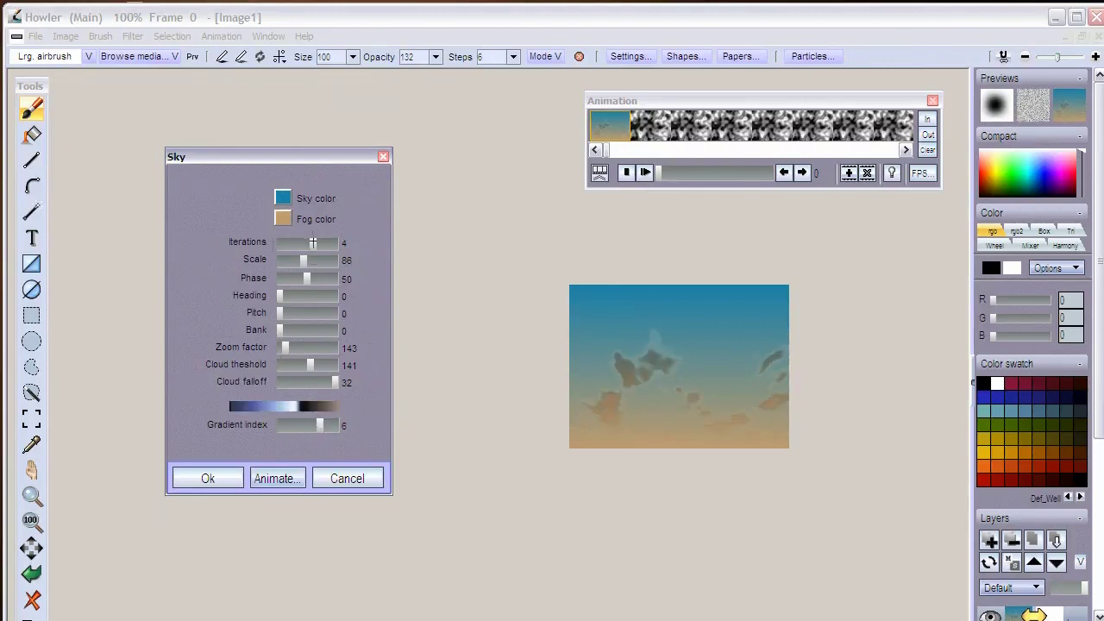
pyautogui.moveTo(320, 245); pyautogui.dragTo(329, 245)
pyautogui.moveTo(309, 279)
pyautogui.mouseDown()
pyautogui.moveTo(289, 295)
pyautogui.moveTo(299, 295)
pyautogui.mouseUp()
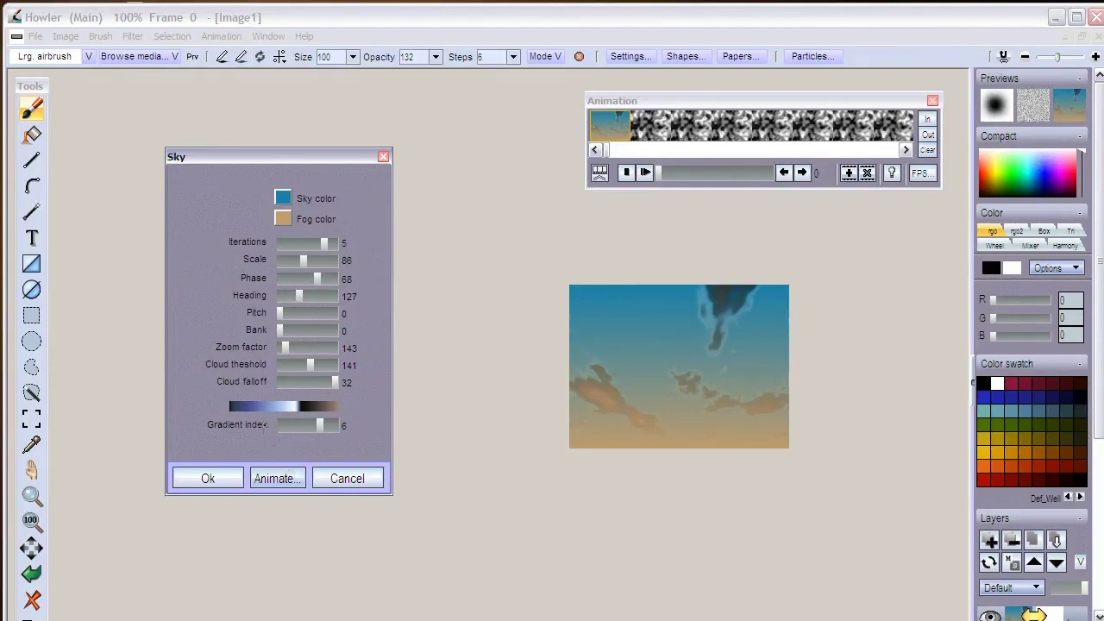
# Animate the sky across the frames with speed x 1, speed y 3 and speed z 5
pyautogui.click(284, 477)
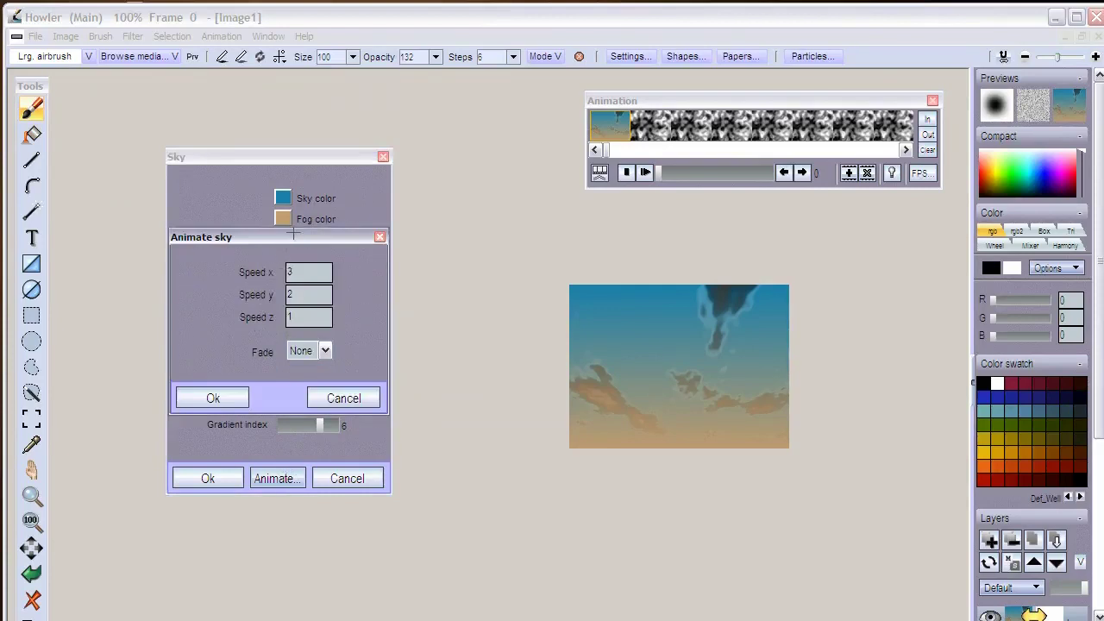
pyautogui.moveTo(289, 239); pyautogui.dragTo(417, 236)
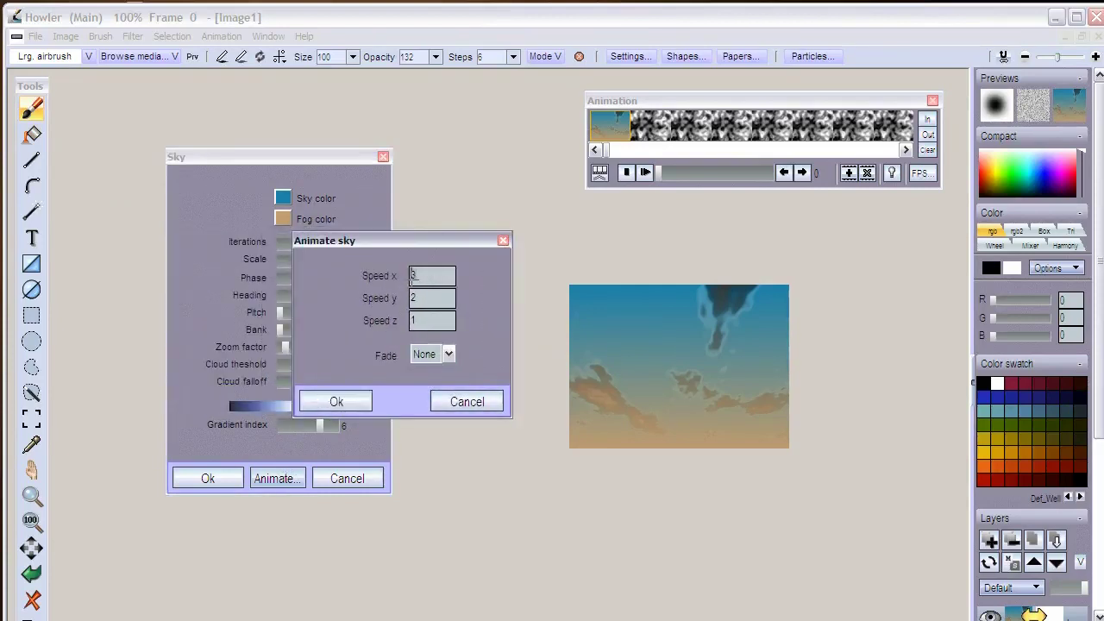
pyautogui.click(429, 320)
pyautogui.doubleClick(430, 275)
pyautogui.write('1')
pyautogui.doubleClick(412, 297)
pyautogui.write('3')
pyautogui.write('5')
pyautogui.click(353, 395)
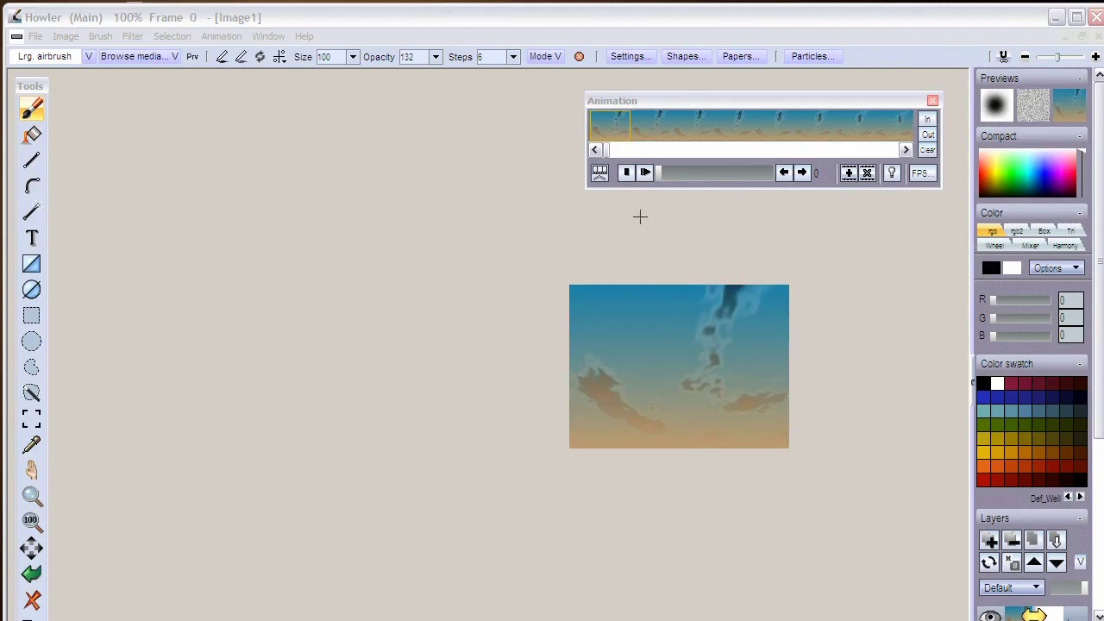
# Preview the sky animation, reverse its frame order and play it back again
pyautogui.click(646, 172)
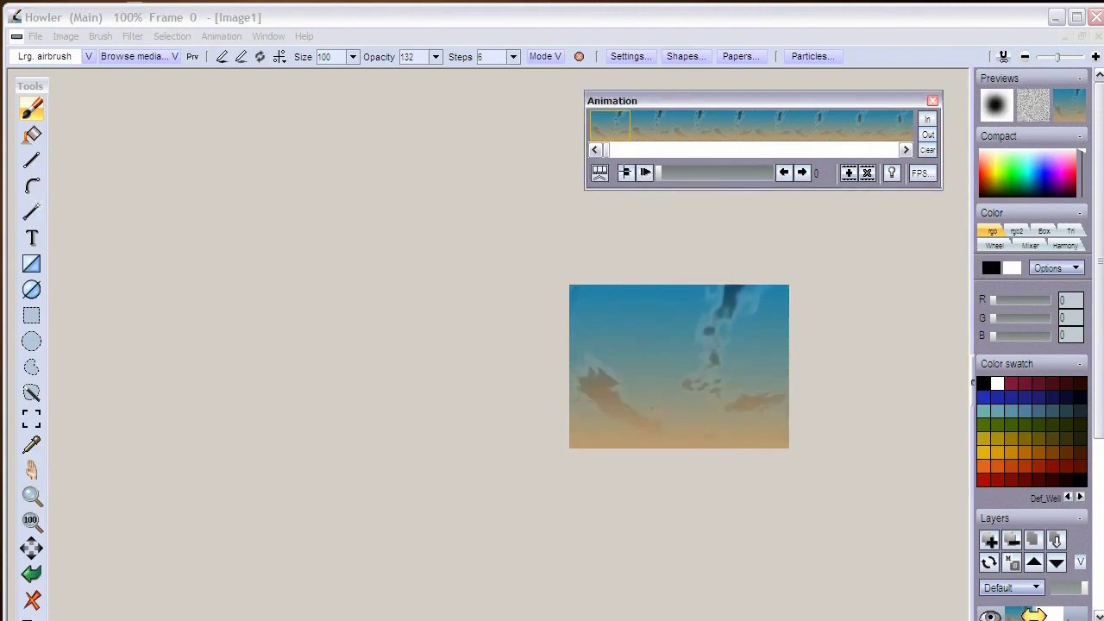
pyautogui.click(222, 36)
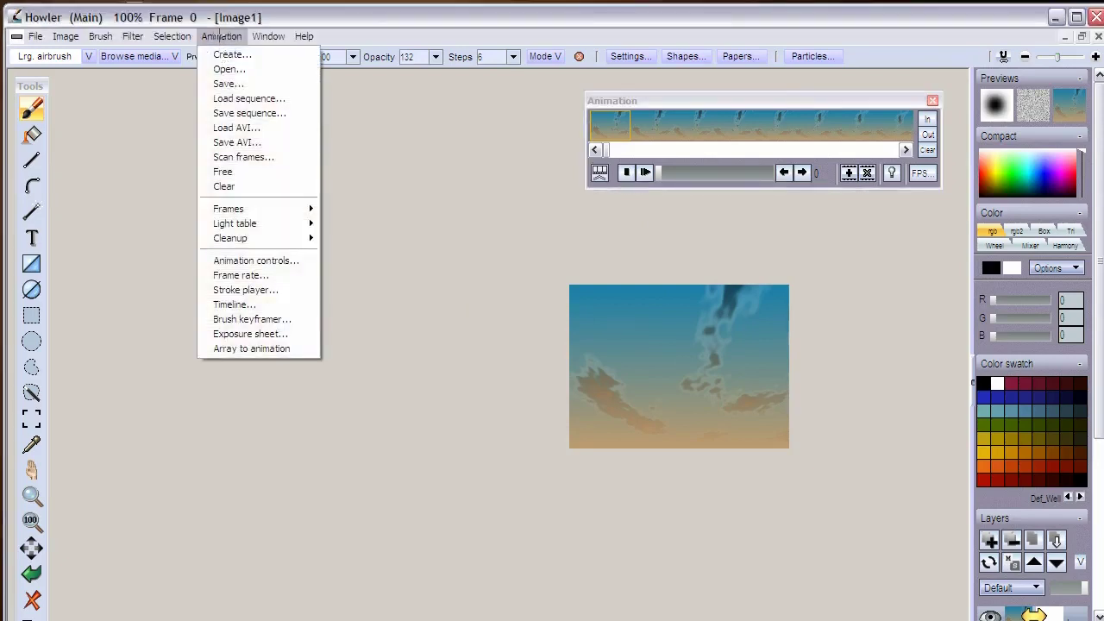
pyautogui.moveTo(279, 209)
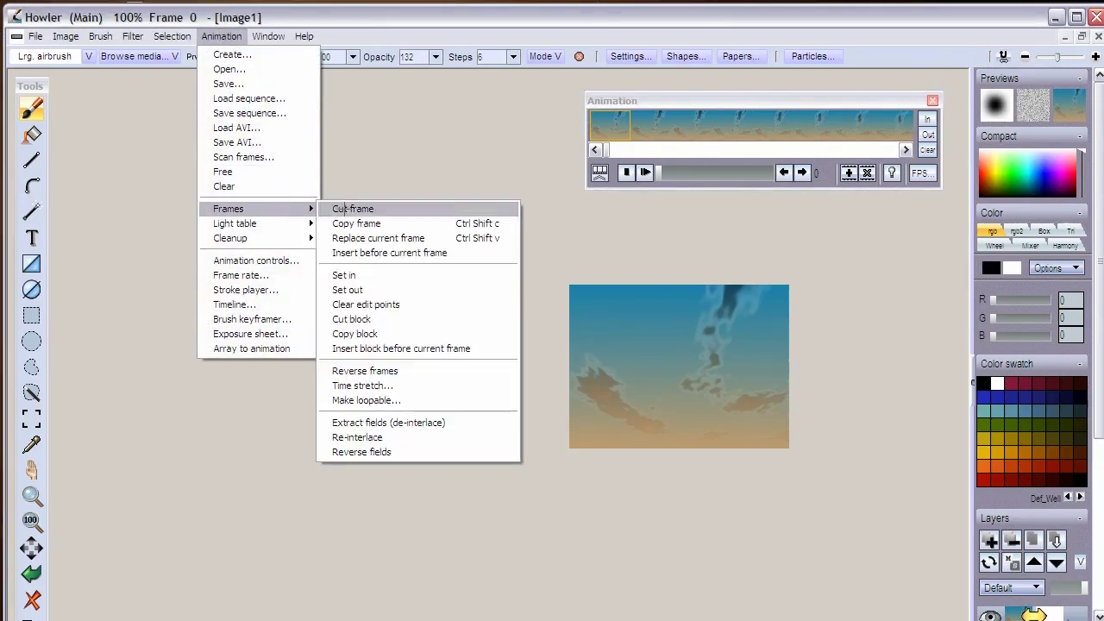
pyautogui.click(383, 371)
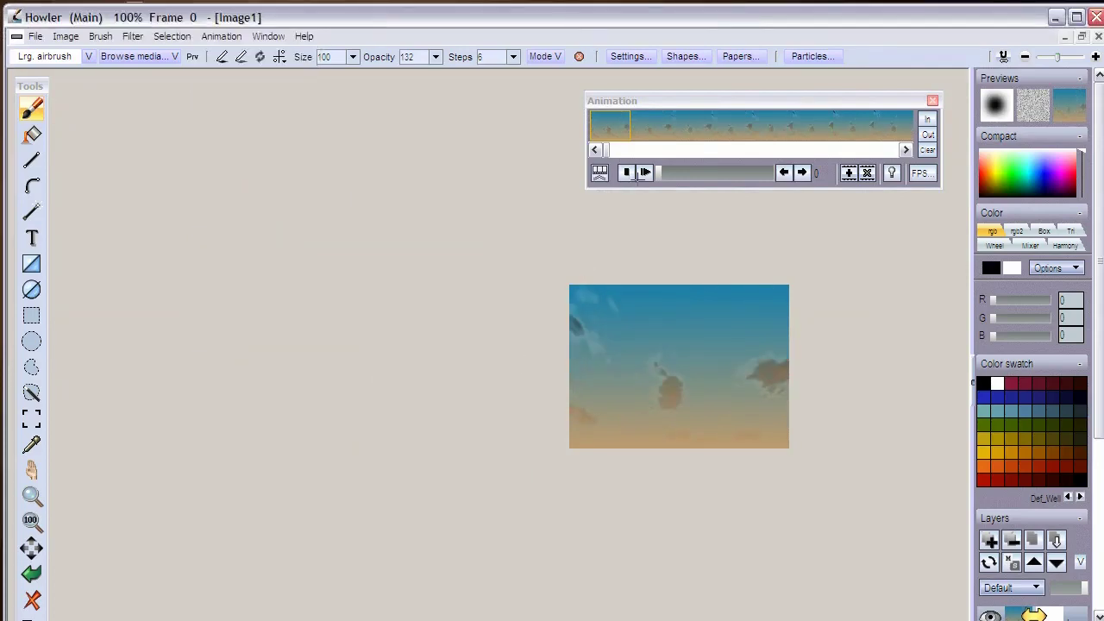
pyautogui.click(641, 173)
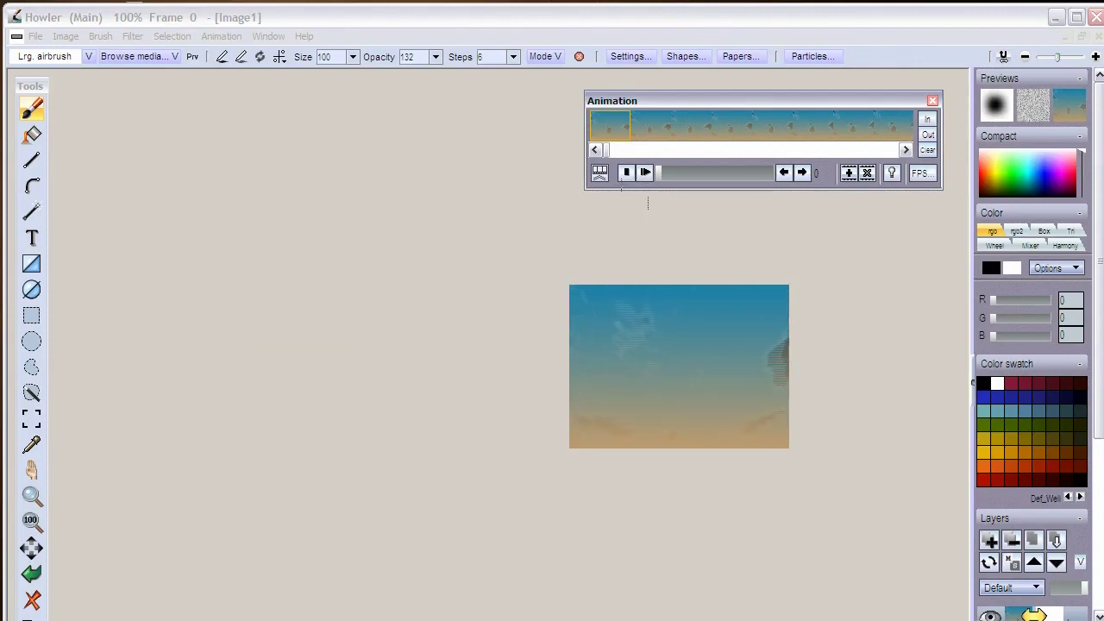
# Expand the image's dynamic range and apply the change to the whole animation
pyautogui.click(69, 36)
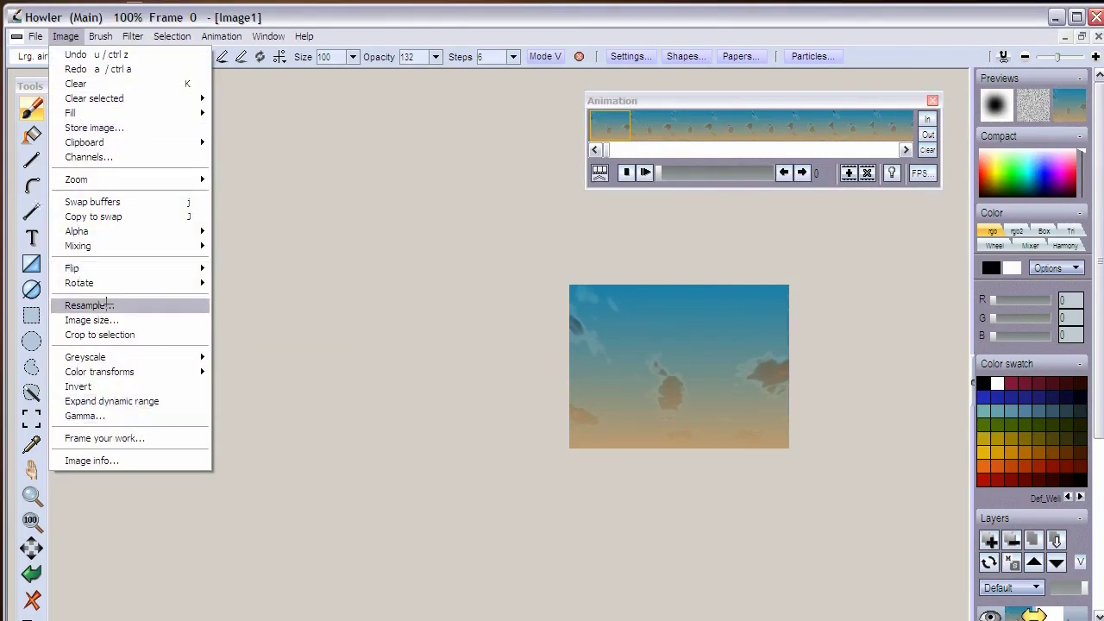
pyautogui.click(127, 401)
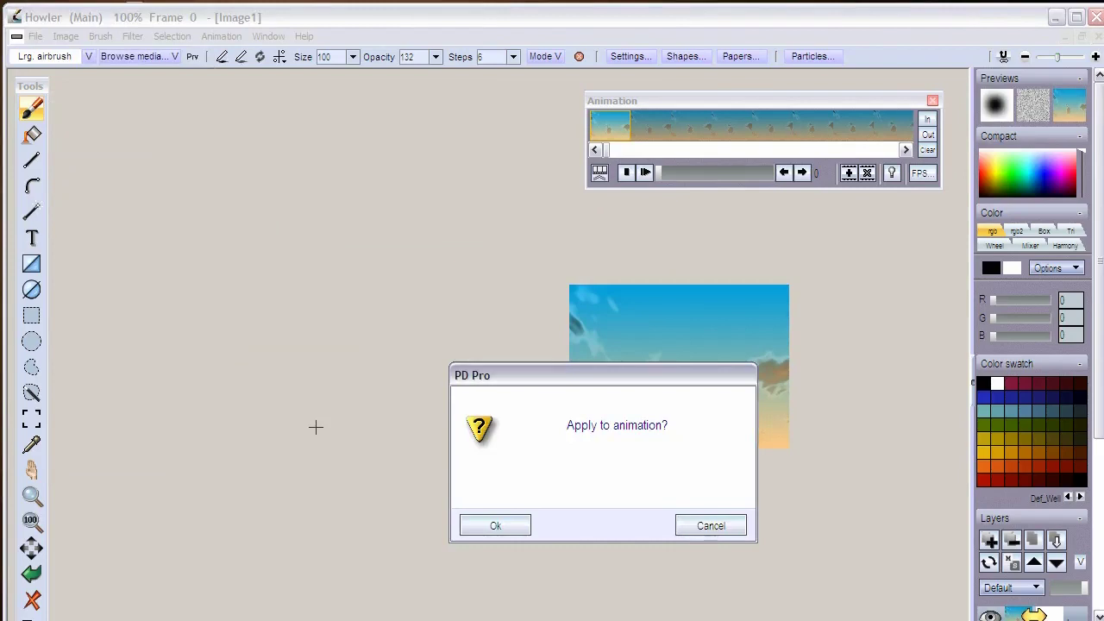
pyautogui.moveTo(509, 375); pyautogui.dragTo(308, 281)
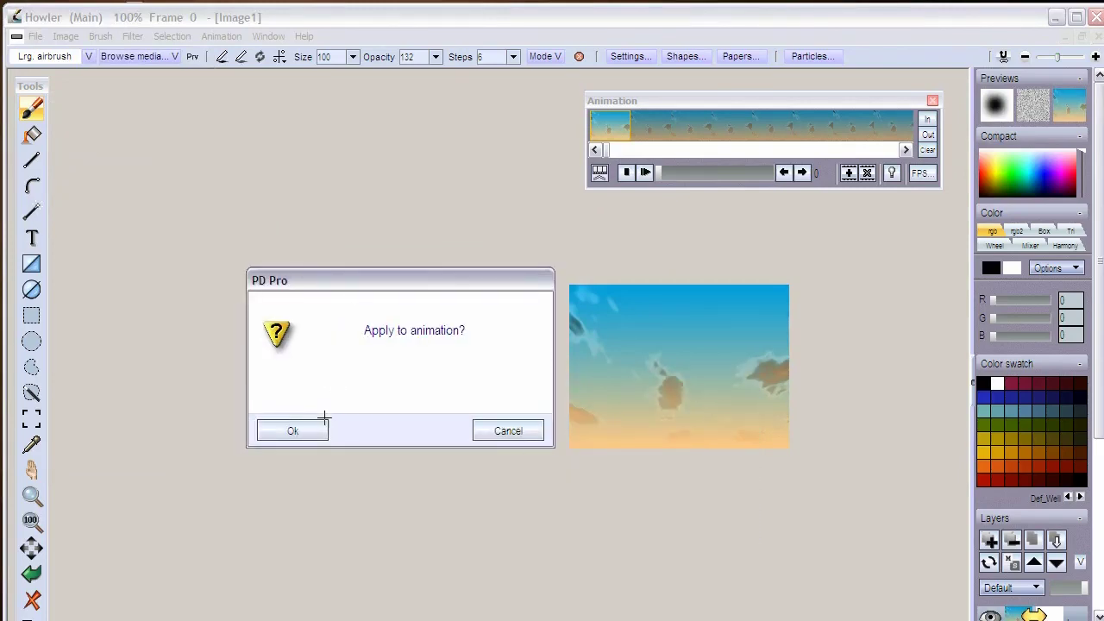
pyautogui.click(292, 428)
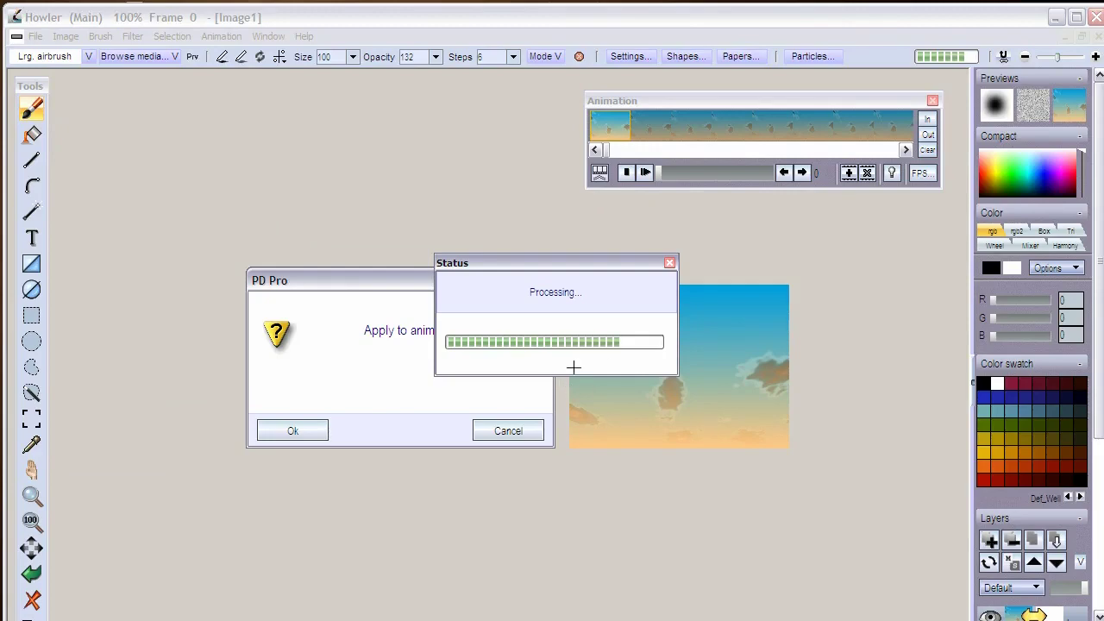
# Open the timeline editor and try the Value adjustment filter with value 115, brightness 104, contrast 114 and gamma 93
pyautogui.click(221, 36)
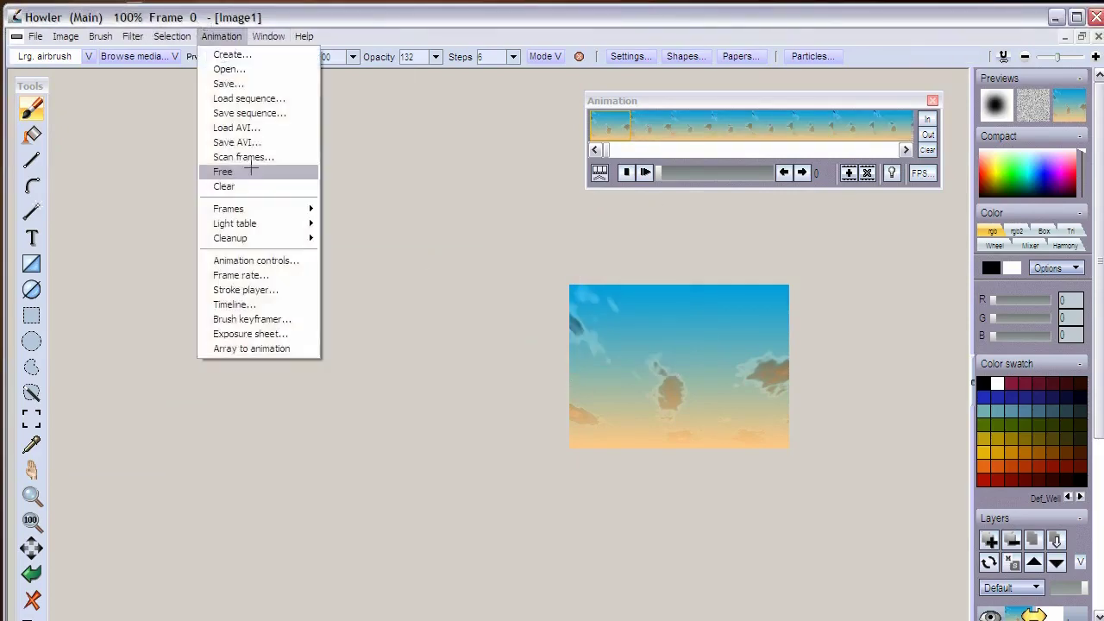
pyautogui.click(282, 305)
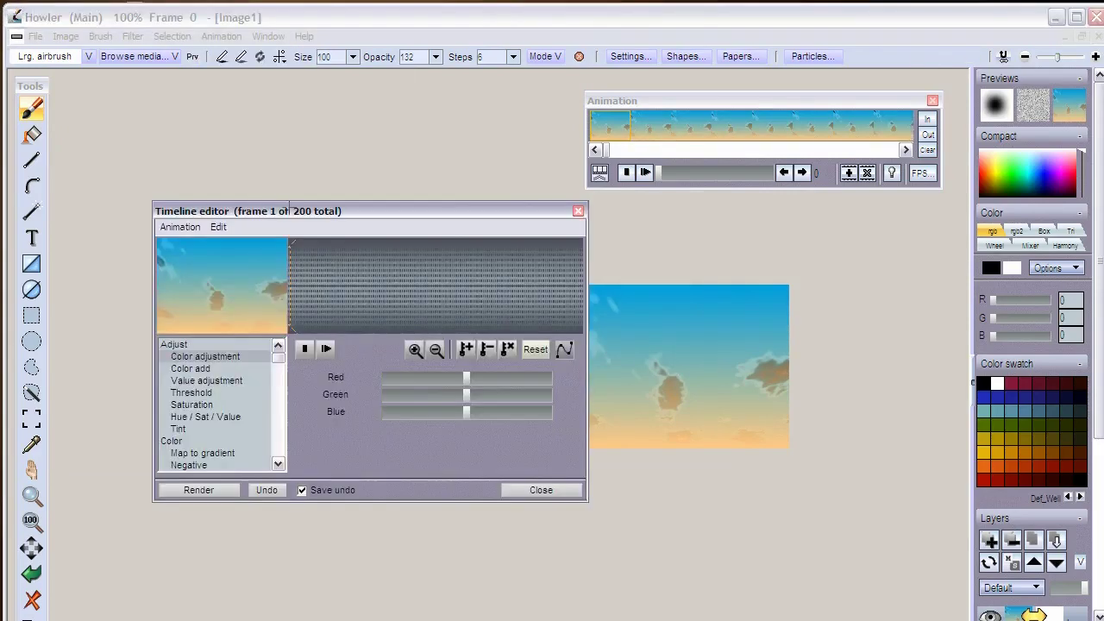
pyautogui.click(123, 265)
pyautogui.moveTo(254, 207); pyautogui.dragTo(288, 208)
pyautogui.moveTo(397, 318); pyautogui.dragTo(373, 314)
pyautogui.moveTo(384, 261)
pyautogui.mouseDown()
pyautogui.moveTo(369, 261)
pyautogui.moveTo(396, 261)
pyautogui.moveTo(386, 278)
pyautogui.mouseUp()
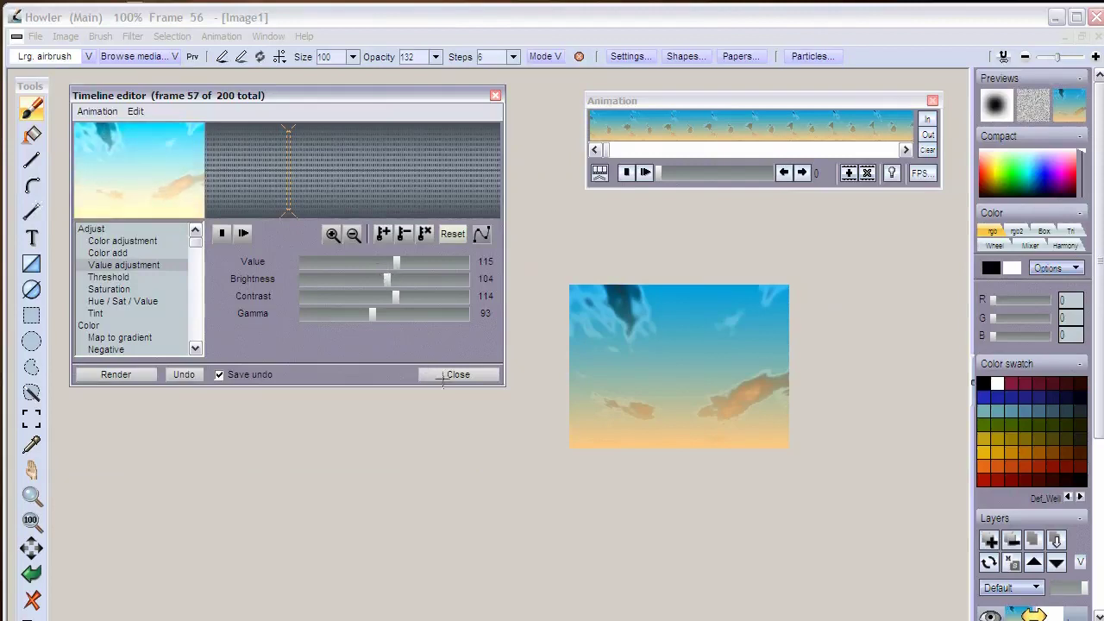
# Enlarge the timeline editor and preview the Greenscreen, Bluescreen and Color key filters that composite with swap
pyautogui.moveTo(196, 243); pyautogui.dragTo(197, 328)
pyautogui.moveTo(277, 389); pyautogui.dragTo(277, 565)
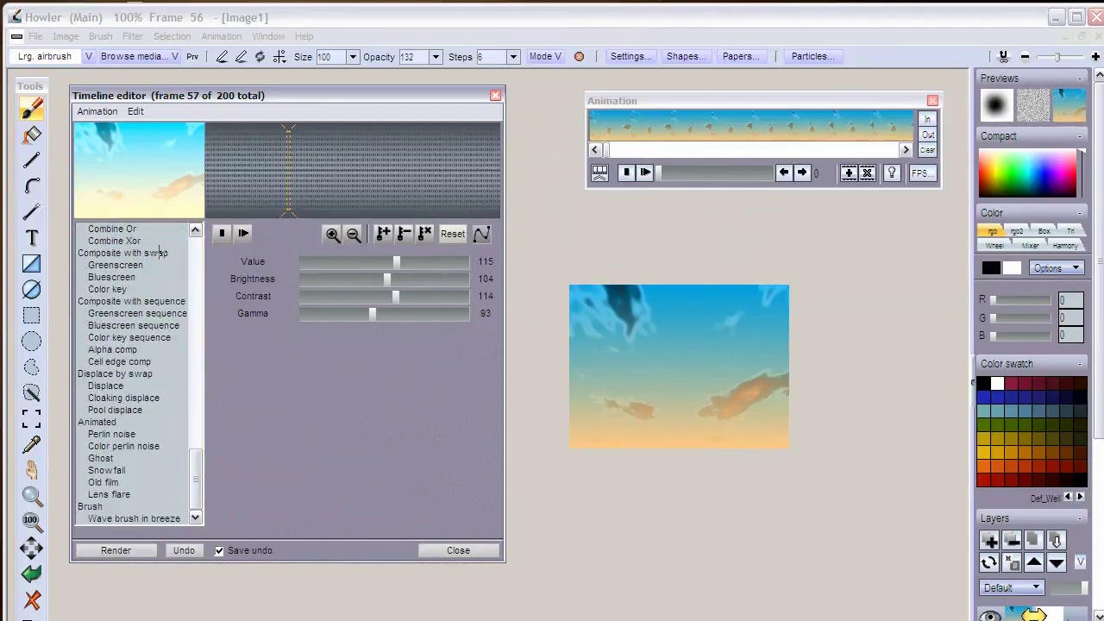
pyautogui.click(127, 265)
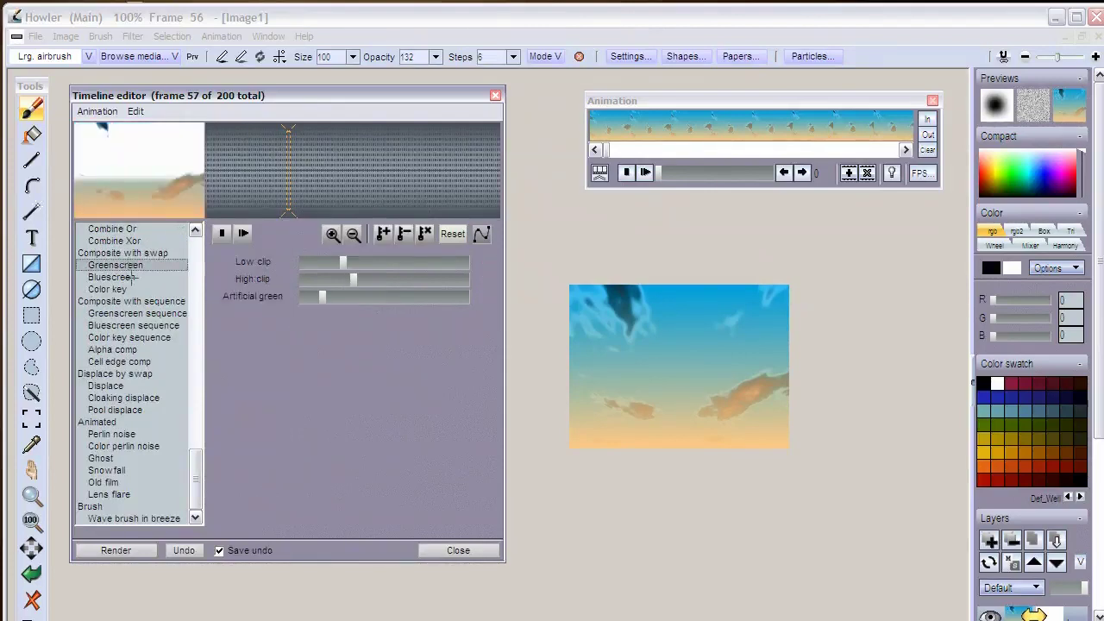
pyautogui.click(121, 277)
pyautogui.click(120, 290)
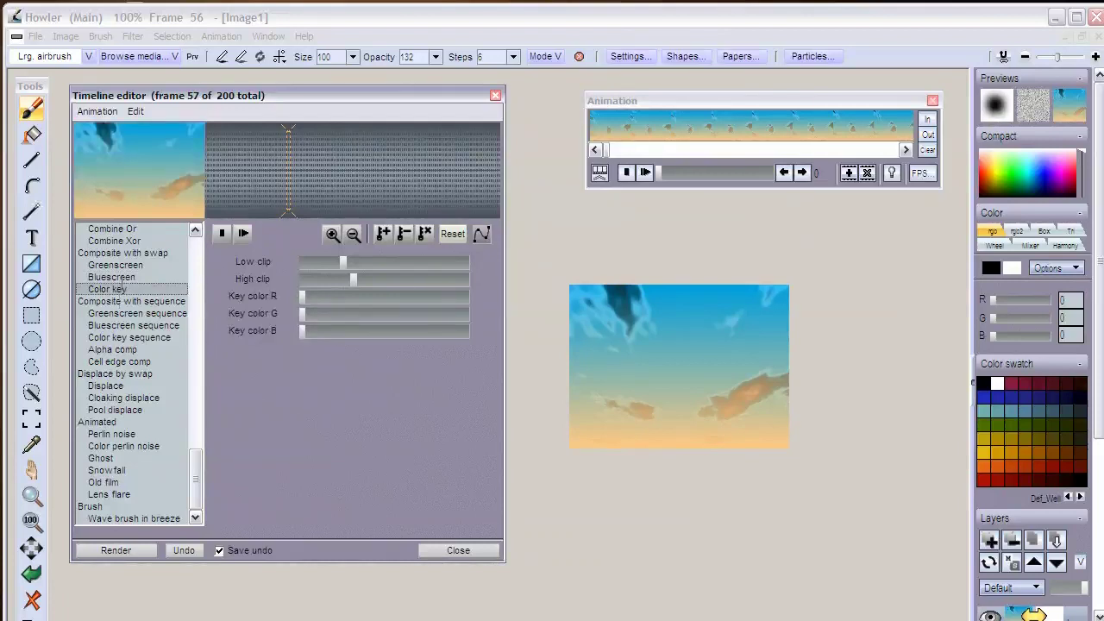
# Preview the Combine with swap filters Mix buffers, Transition by alpha, Combine subtract, Combine screen and Combine difference
pyautogui.moveTo(196, 479); pyautogui.dragTo(196, 420)
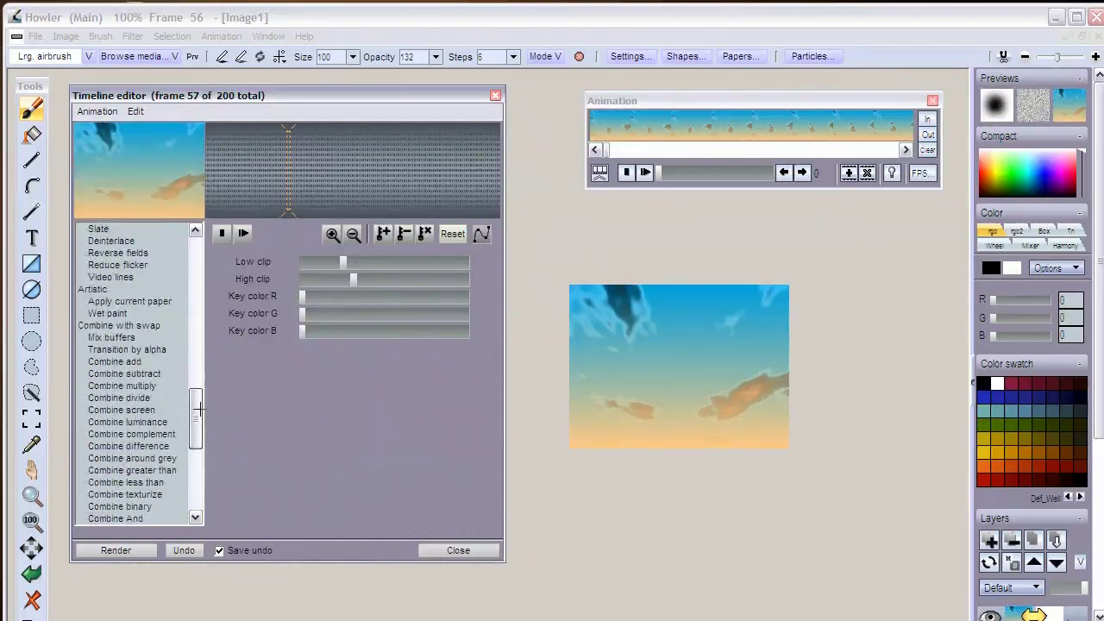
pyautogui.click(109, 337)
pyautogui.click(112, 349)
pyautogui.click(113, 374)
pyautogui.click(123, 410)
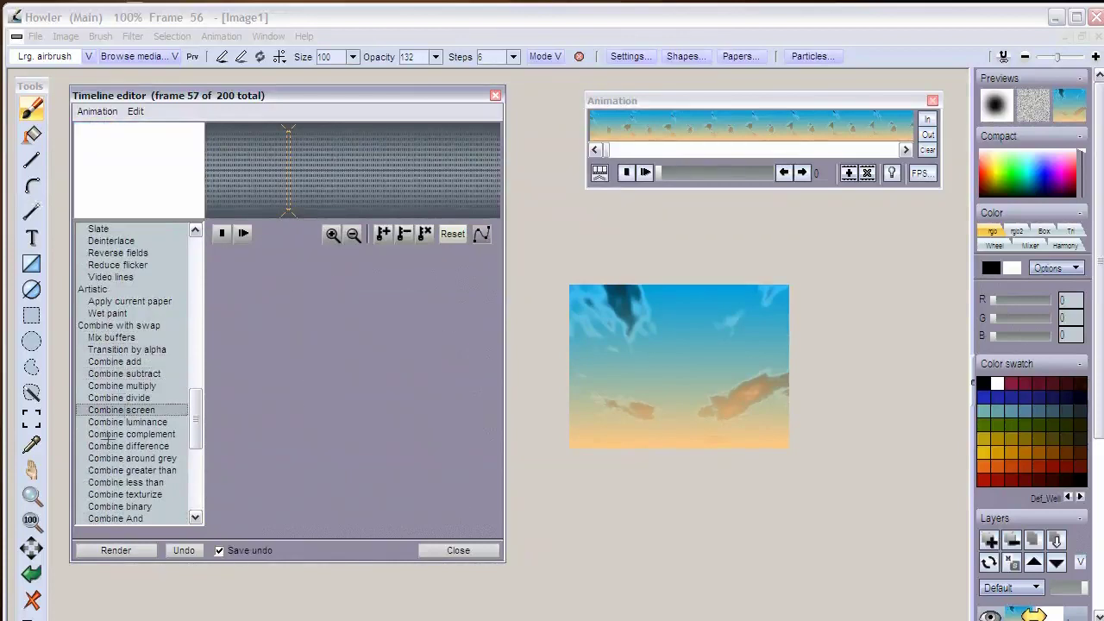
pyautogui.click(121, 446)
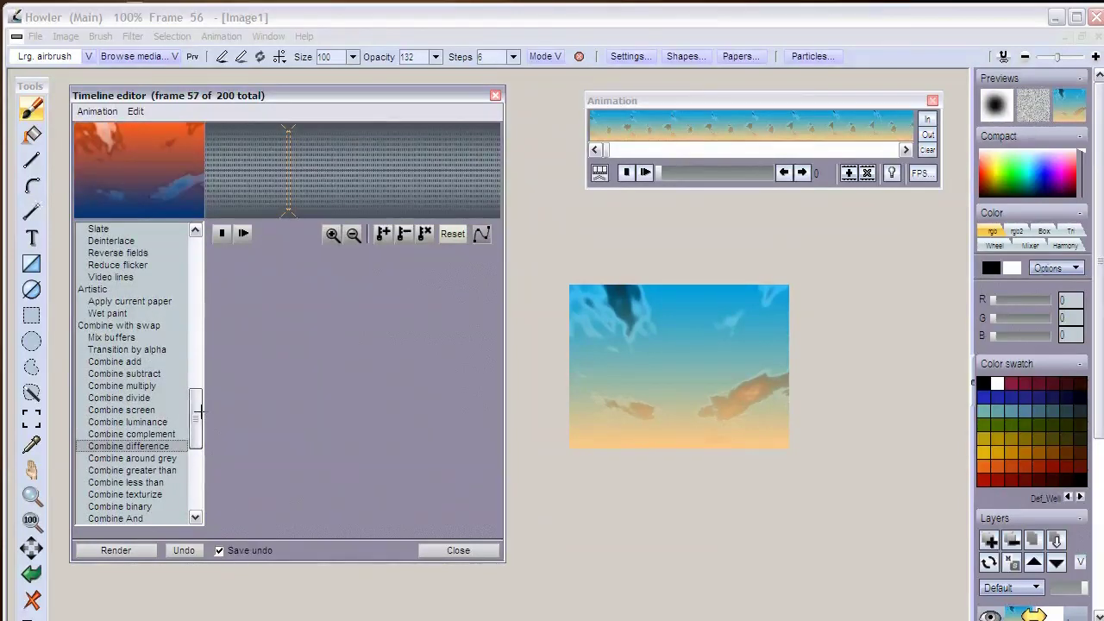
pyautogui.moveTo(200, 410); pyautogui.dragTo(200, 413)
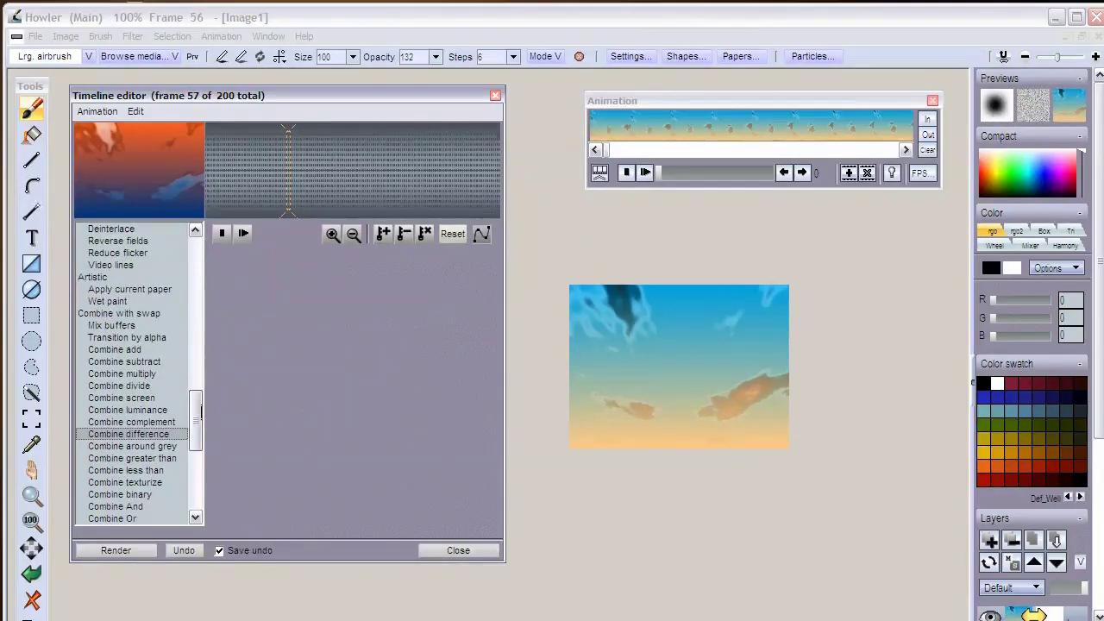
# Load useanimasswap2.dwa as the animation to use as swap in the timeline editor
pyautogui.click(98, 111)
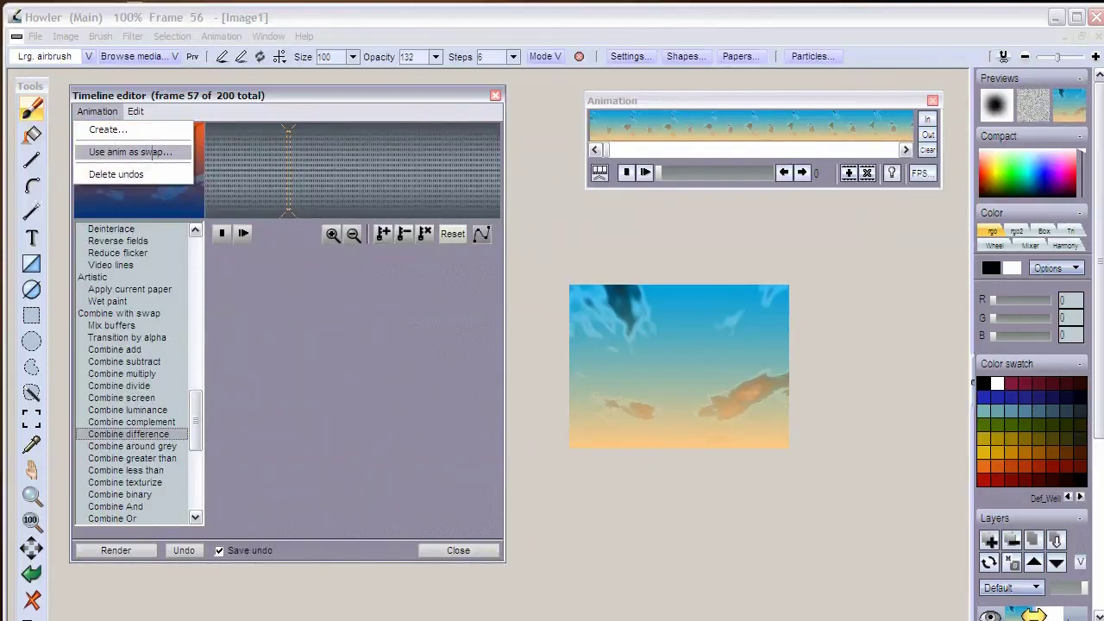
pyautogui.click(143, 152)
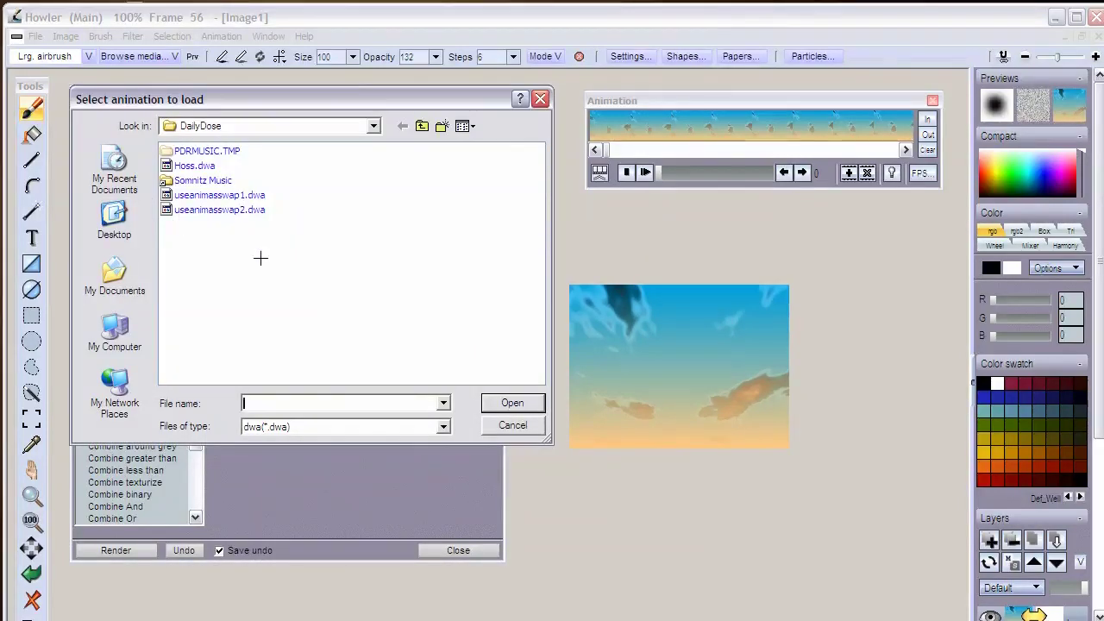
pyautogui.click(222, 211)
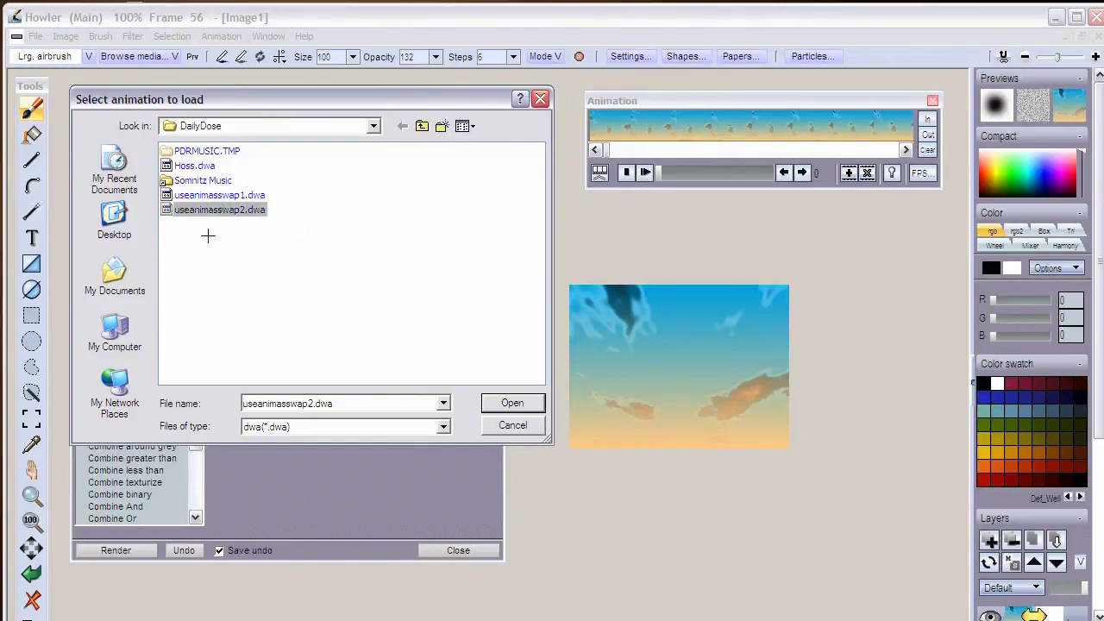
pyautogui.click(507, 403)
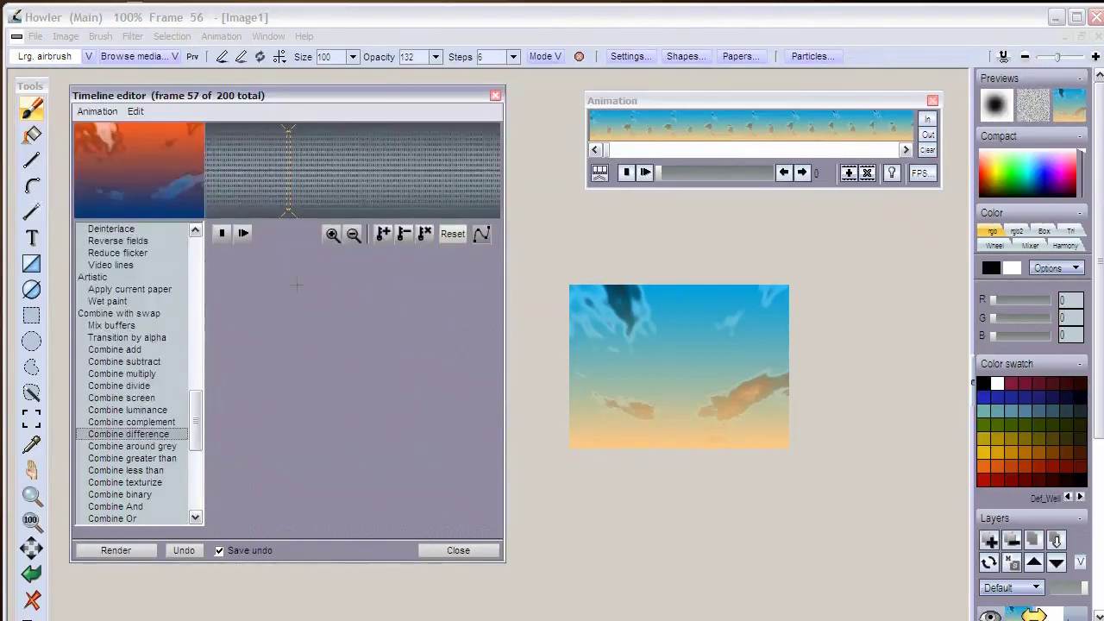
# Preview the Combine binary and Combine difference filters against the loaded swap animation
pyautogui.moveTo(196, 417); pyautogui.dragTo(196, 444)
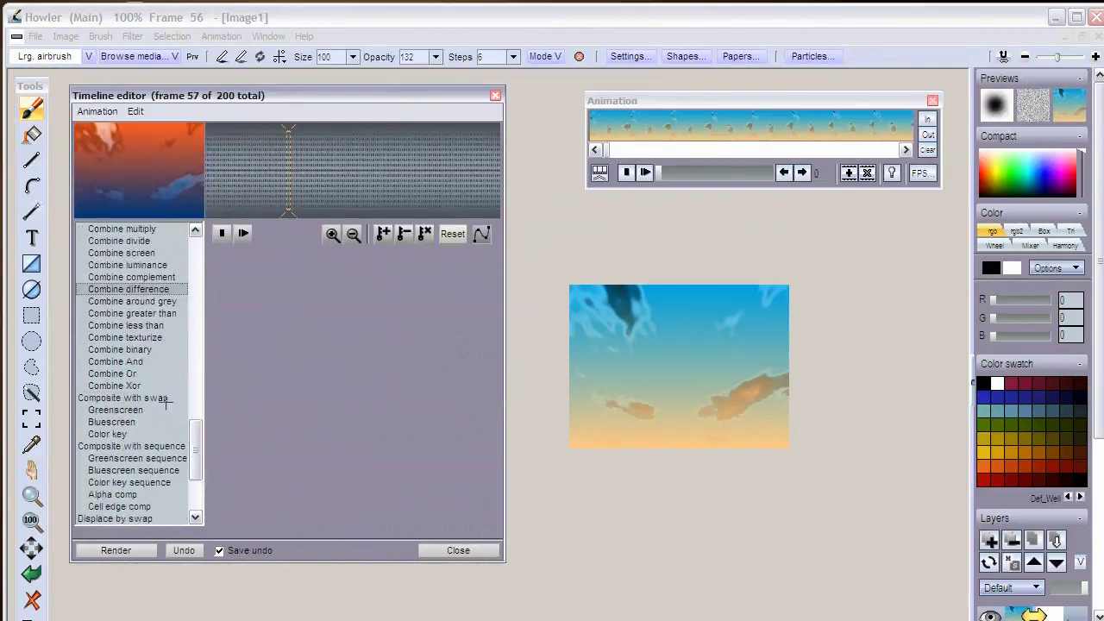
pyautogui.click(145, 351)
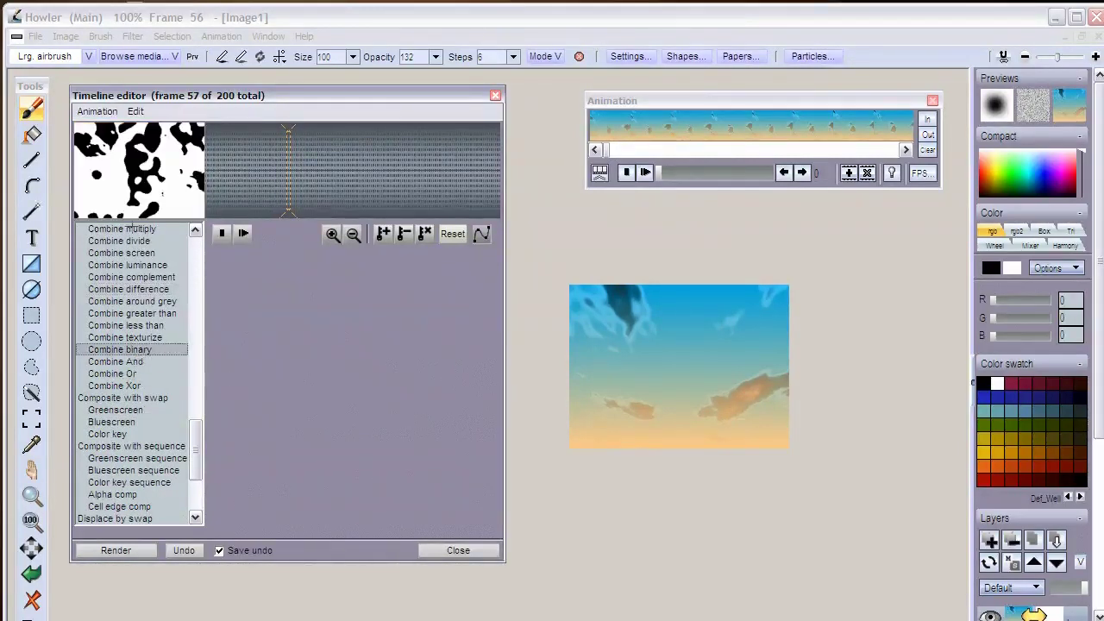
pyautogui.click(138, 290)
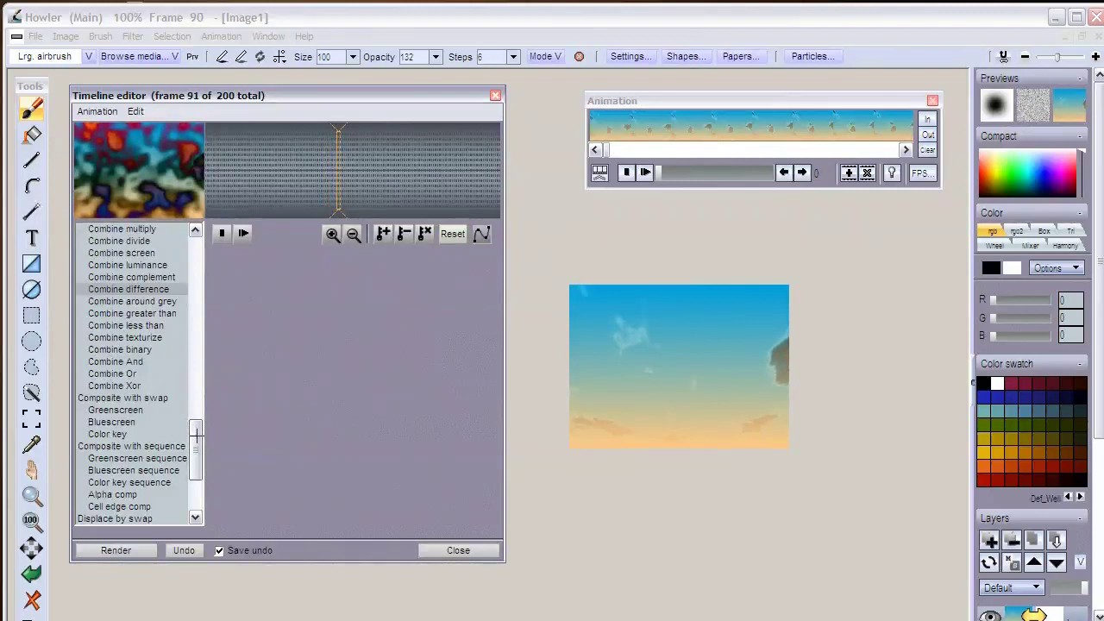
# Choose the Displace filter, set Max displace to 142 and check the distortion on several frames
pyautogui.scroll(-4, 188, 432)
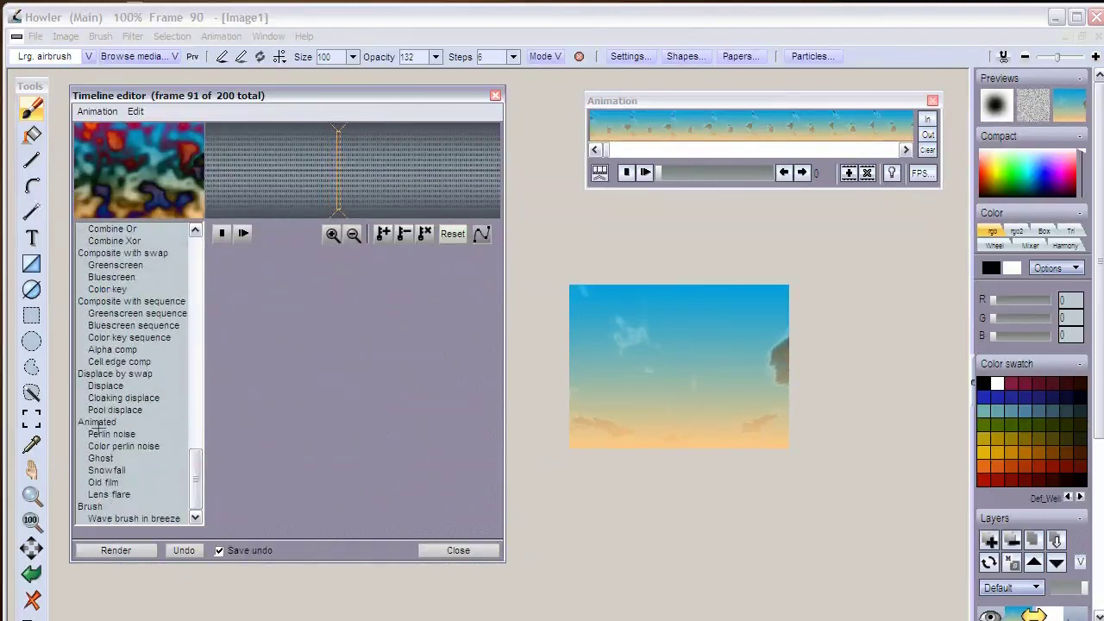
pyautogui.click(111, 387)
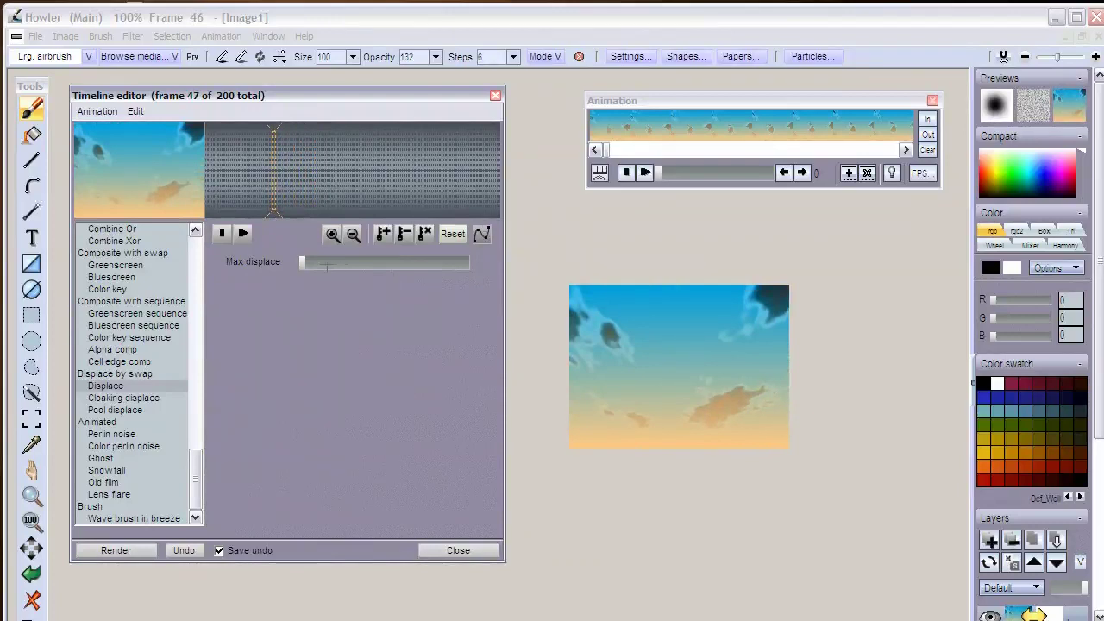
pyautogui.moveTo(313, 265); pyautogui.dragTo(393, 261)
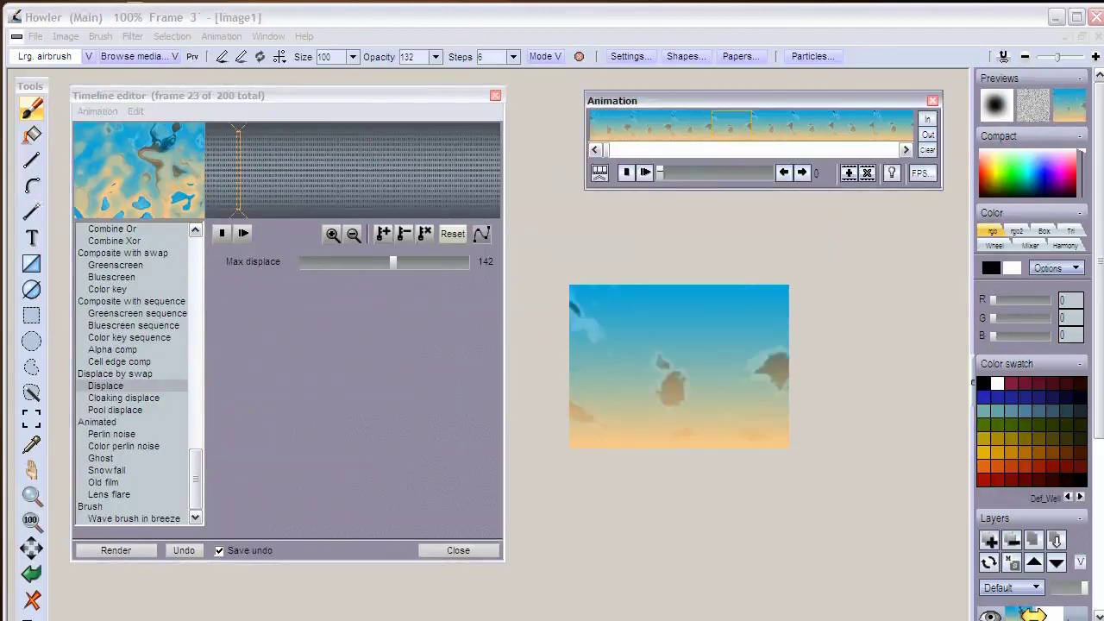
pyautogui.click(152, 164)
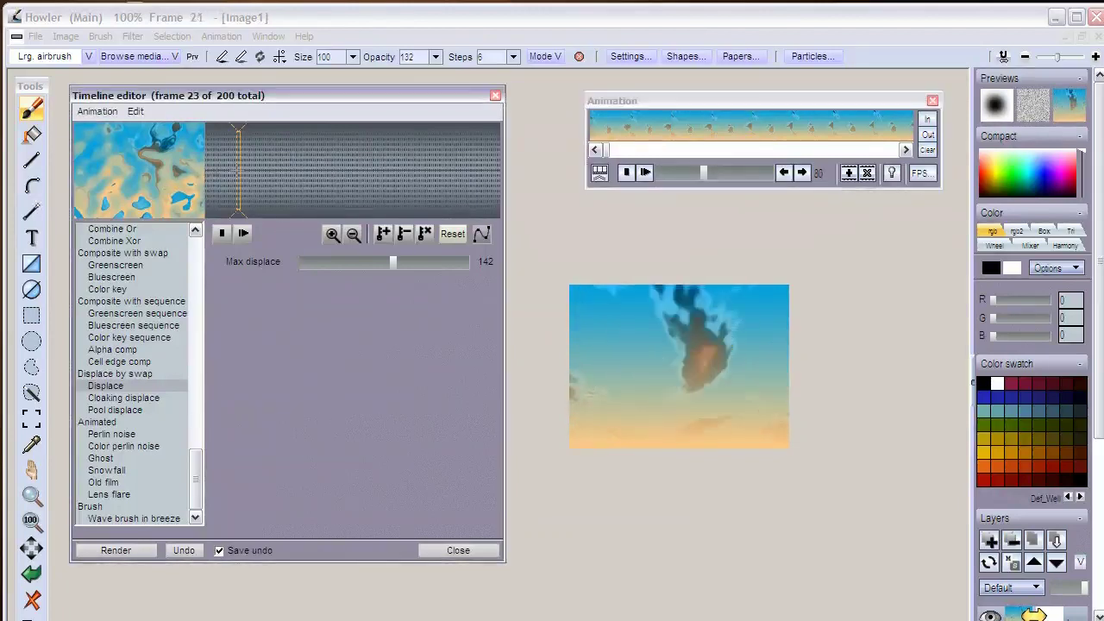
pyautogui.click(97, 111)
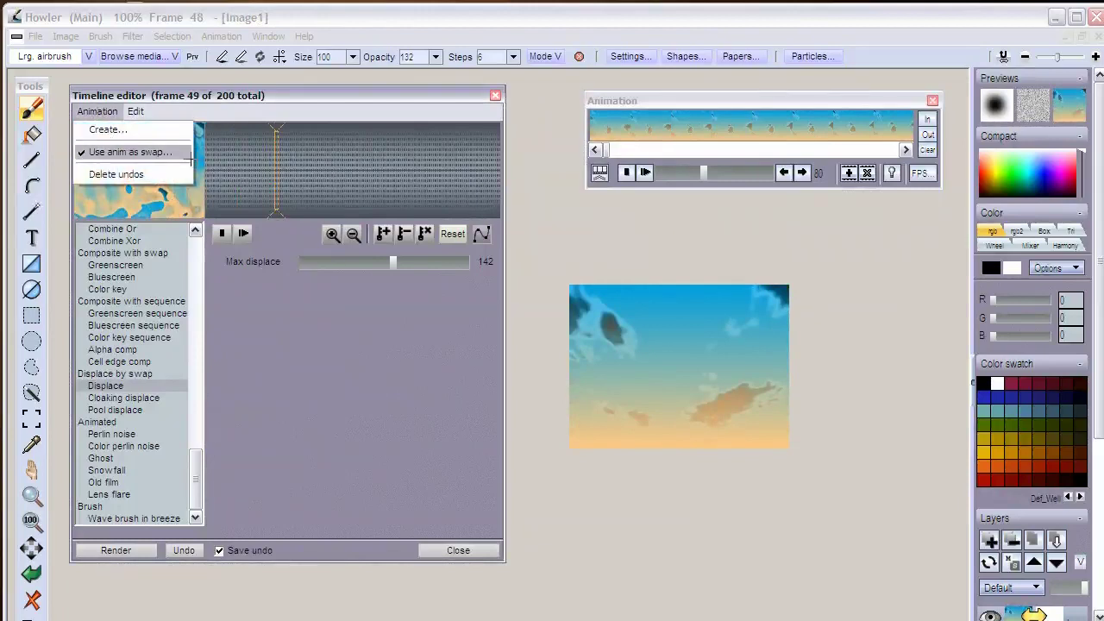
pyautogui.click(309, 93)
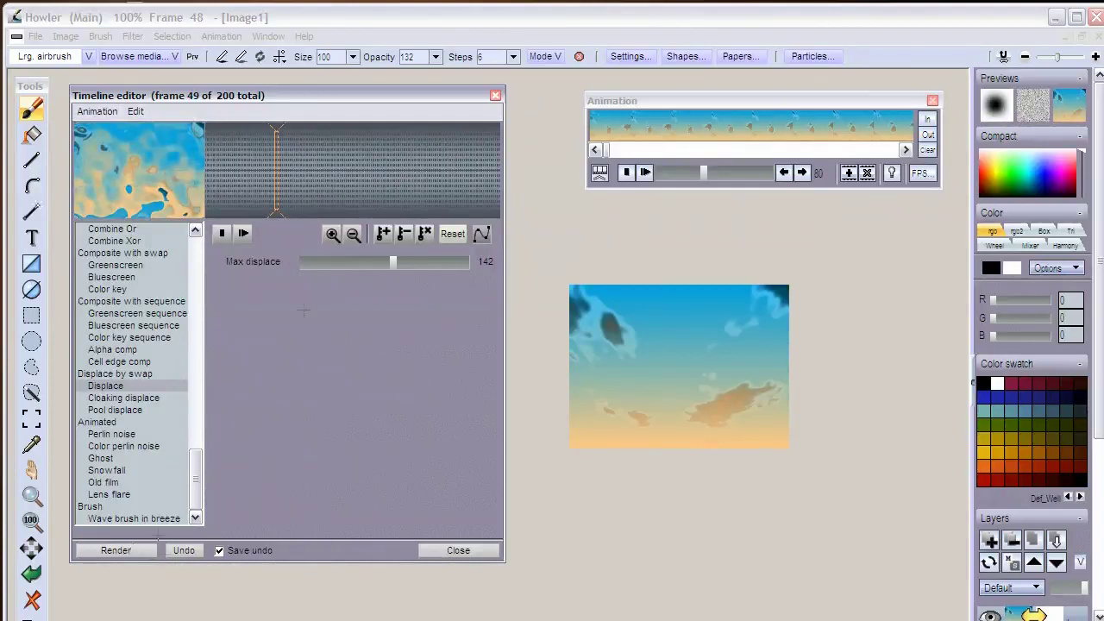
# Keyframe Max displace at 0 near the start of the timeline and raise it to 255 at frame 51
pyautogui.moveTo(368, 263); pyautogui.dragTo(301, 263)
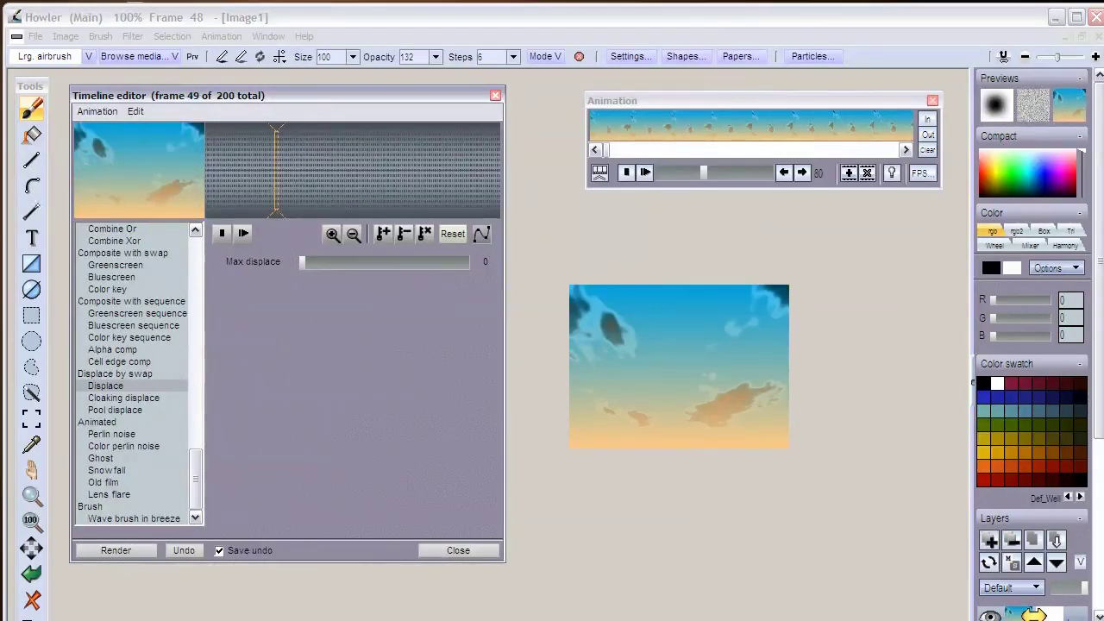
pyautogui.click(207, 212)
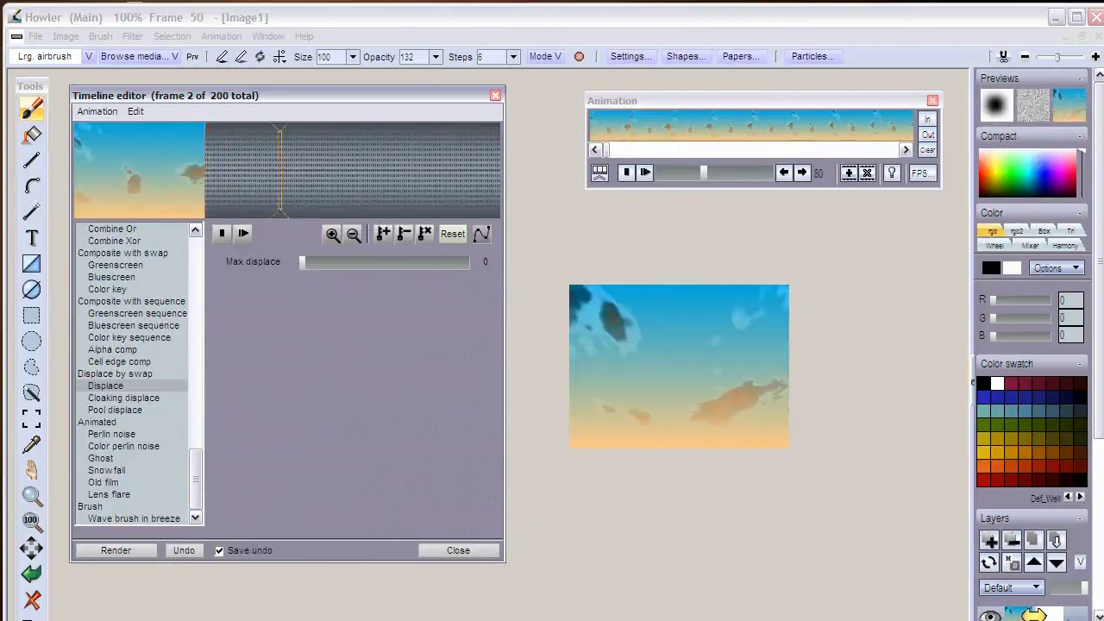
pyautogui.click(279, 168)
pyautogui.moveTo(302, 261); pyautogui.dragTo(466, 261)
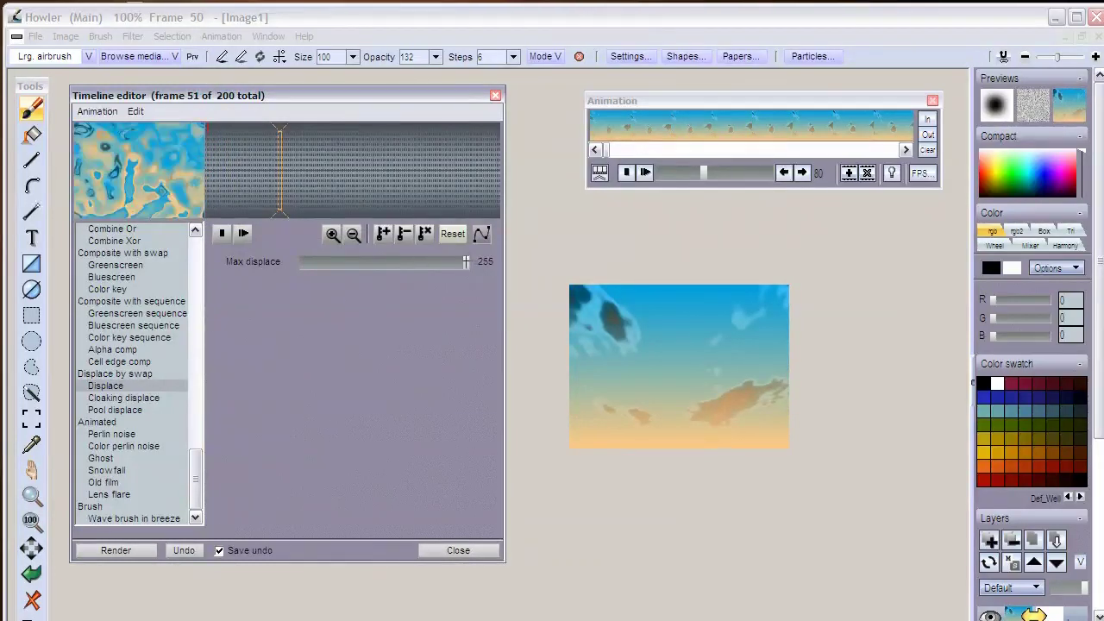
# Keyframe Max displace at 255 late in the timeline and at 0 on frame 198
pyautogui.moveTo(280, 168); pyautogui.dragTo(497, 168)
pyautogui.click(383, 233)
pyautogui.moveTo(465, 262); pyautogui.dragTo(302, 262)
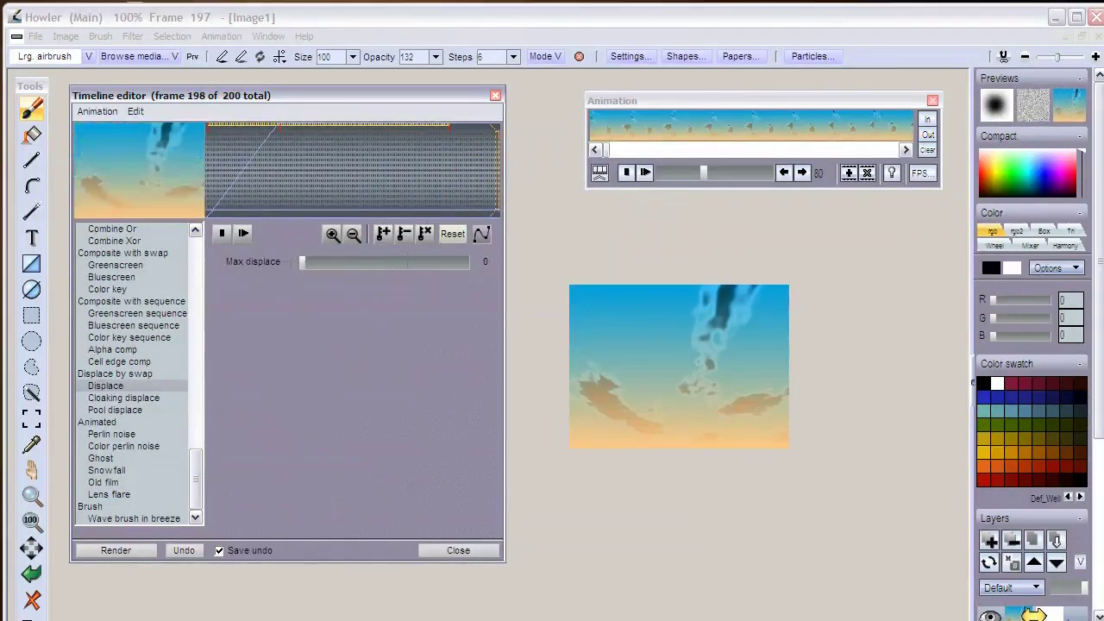
pyautogui.click(383, 233)
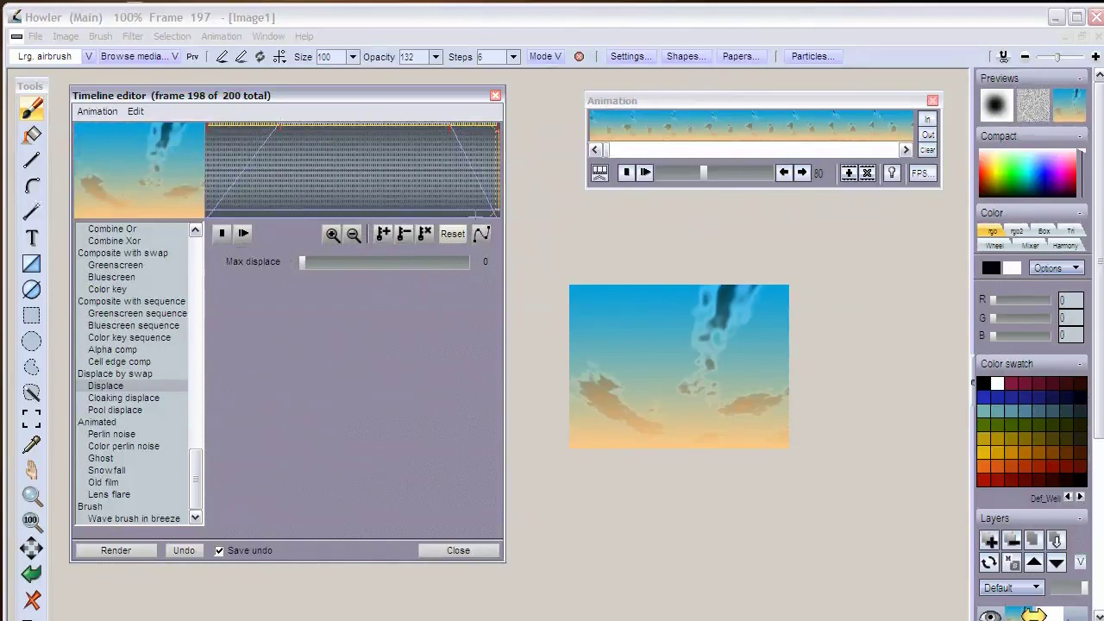
# Render the keyframed Displace filter over the animation and preview the result, scrubbing back to frame 0
pyautogui.click(482, 234)
pyautogui.click(125, 555)
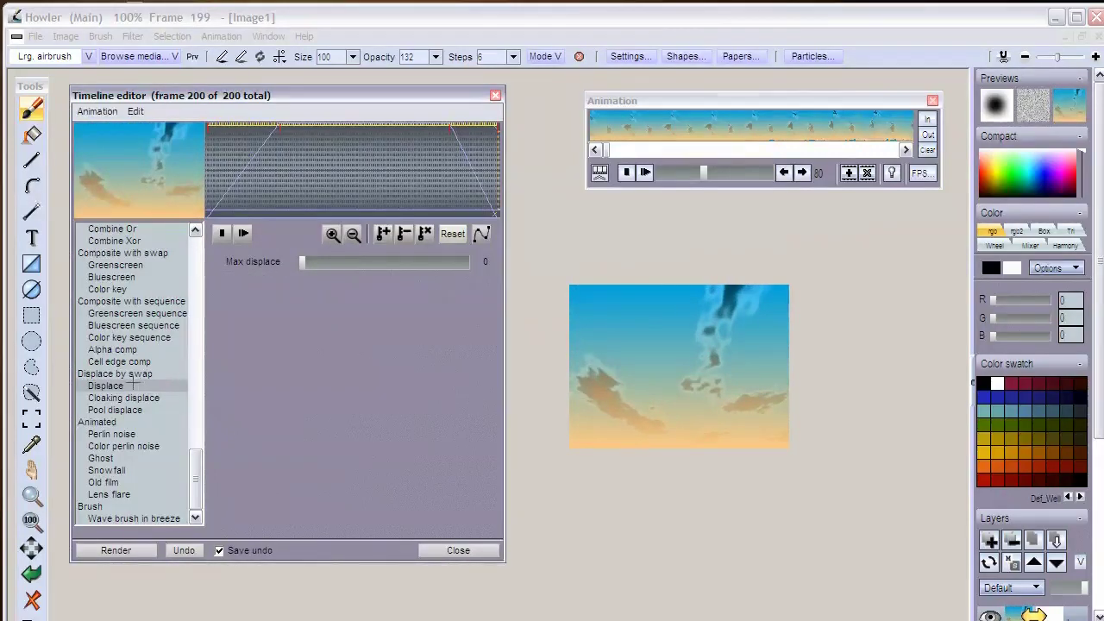
pyautogui.click(243, 233)
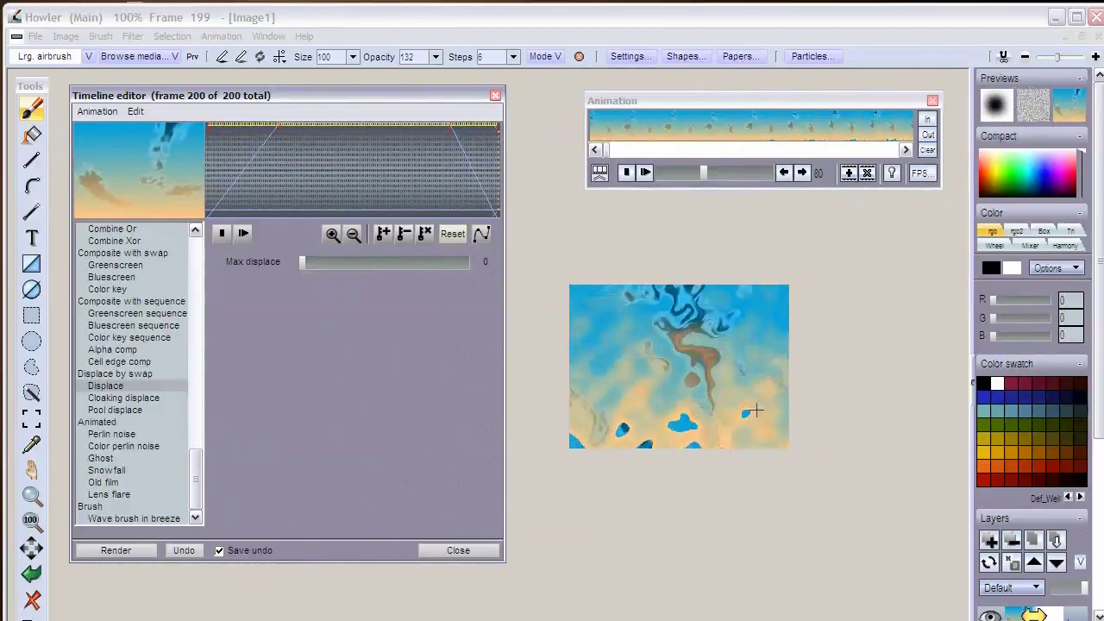
pyautogui.click(703, 172)
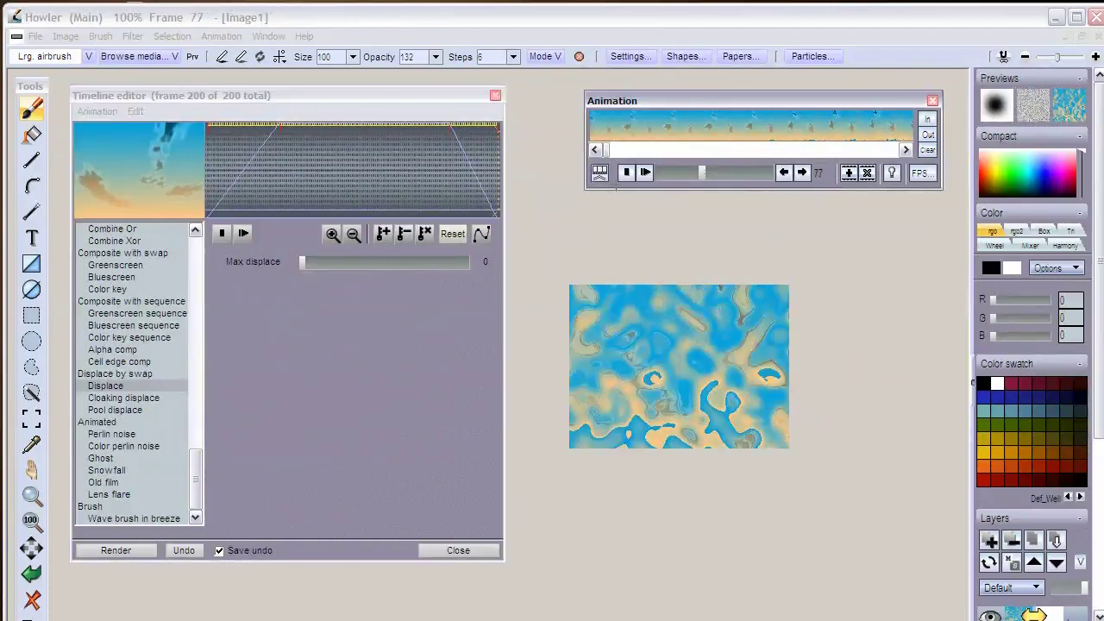
pyautogui.moveTo(703, 172); pyautogui.dragTo(658, 173)
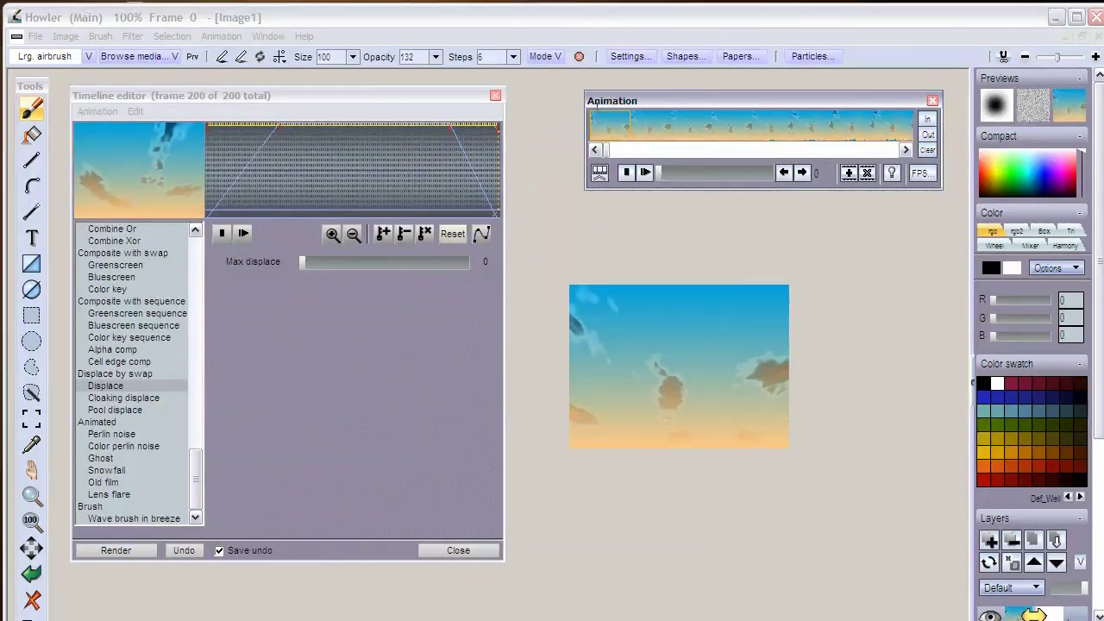
pyautogui.rightClick(615, 119)
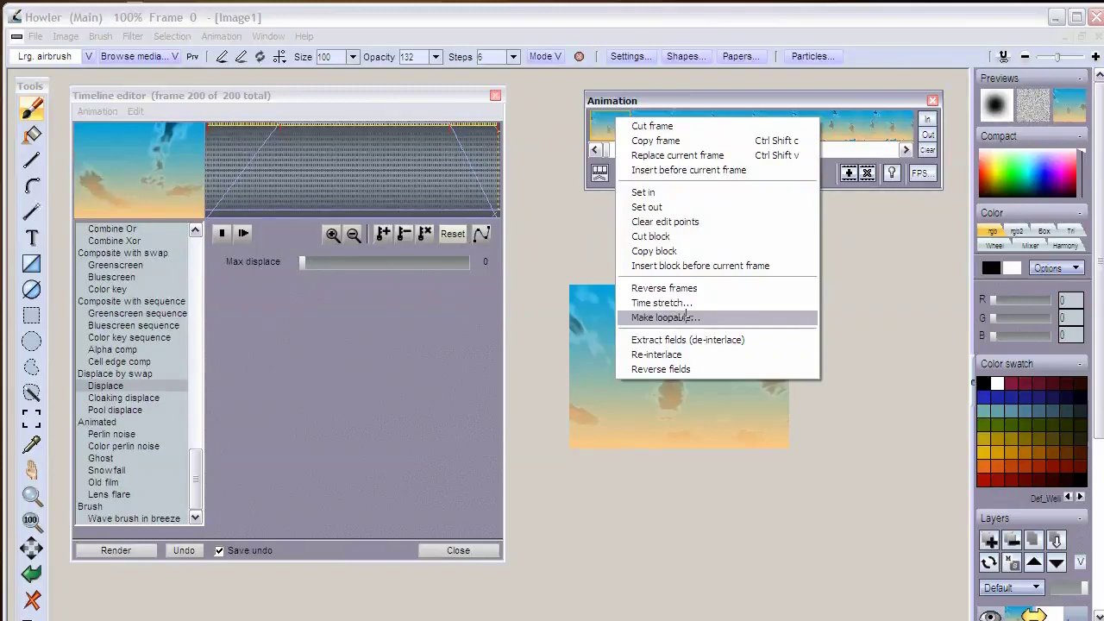
pyautogui.click(860, 276)
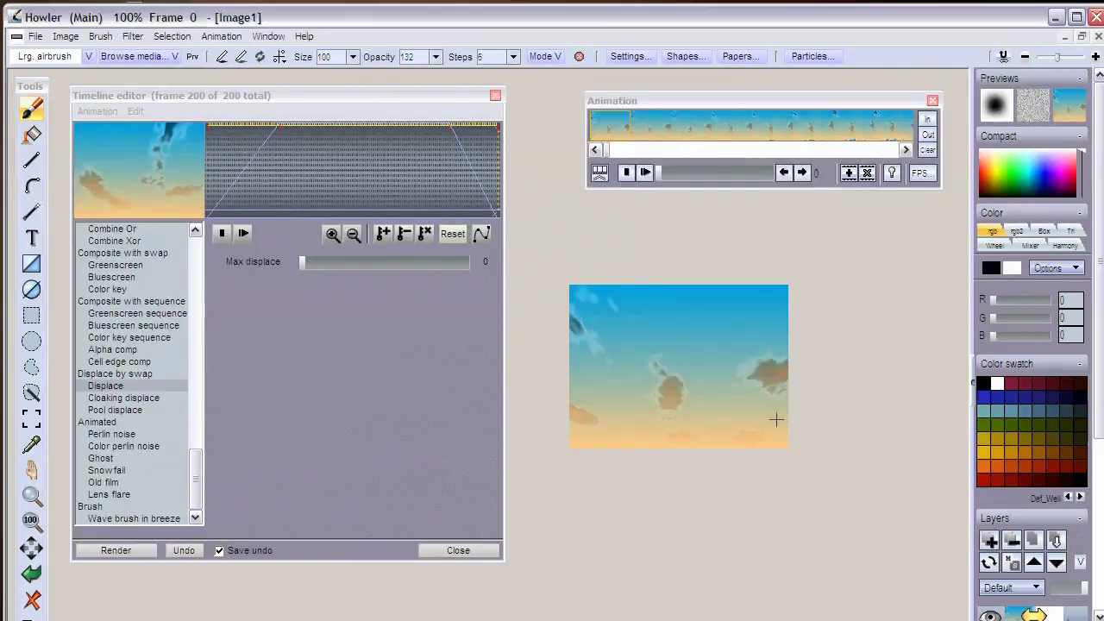
pyautogui.moveTo(197, 473); pyautogui.dragTo(199, 449)
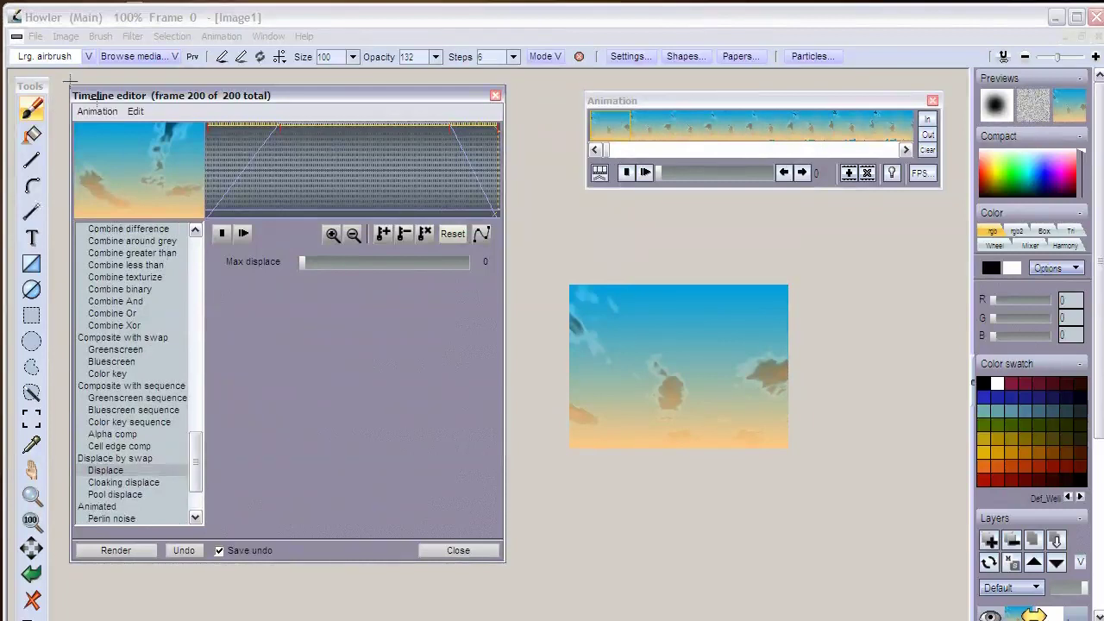
pyautogui.click(97, 111)
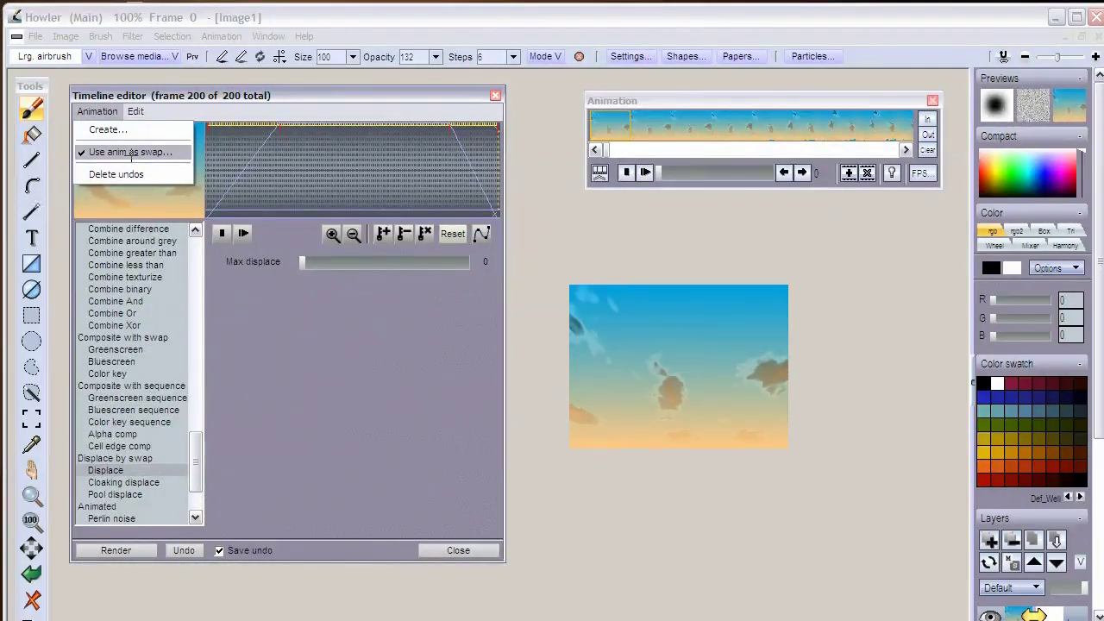
pyautogui.click(324, 393)
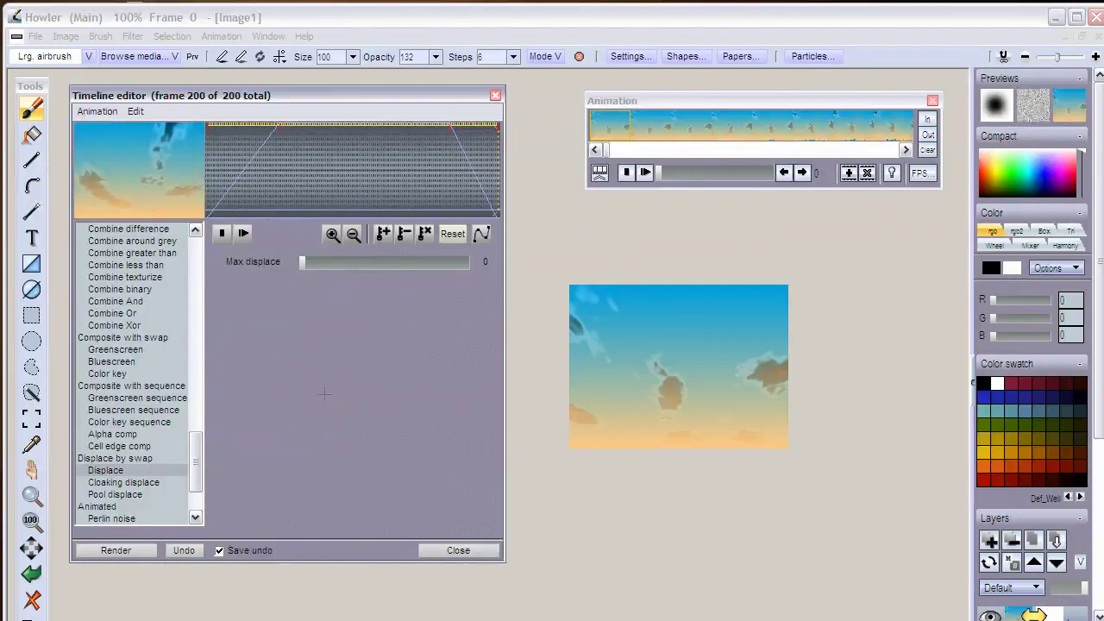
# Choose the Color key composite with swap, set Low clip to 78 and High clip to 113, and sample key color 118, 179, 182 from the sky
pyautogui.click(107, 374)
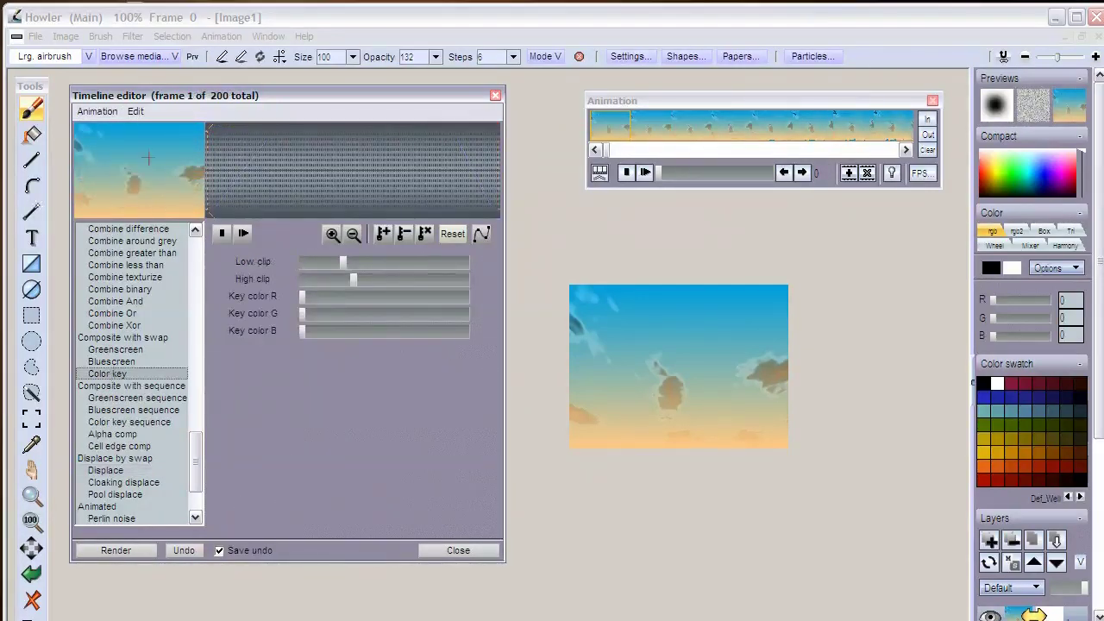
pyautogui.moveTo(148, 162)
pyautogui.mouseDown()
pyautogui.moveTo(149, 183)
pyautogui.moveTo(148, 142)
pyautogui.mouseUp()
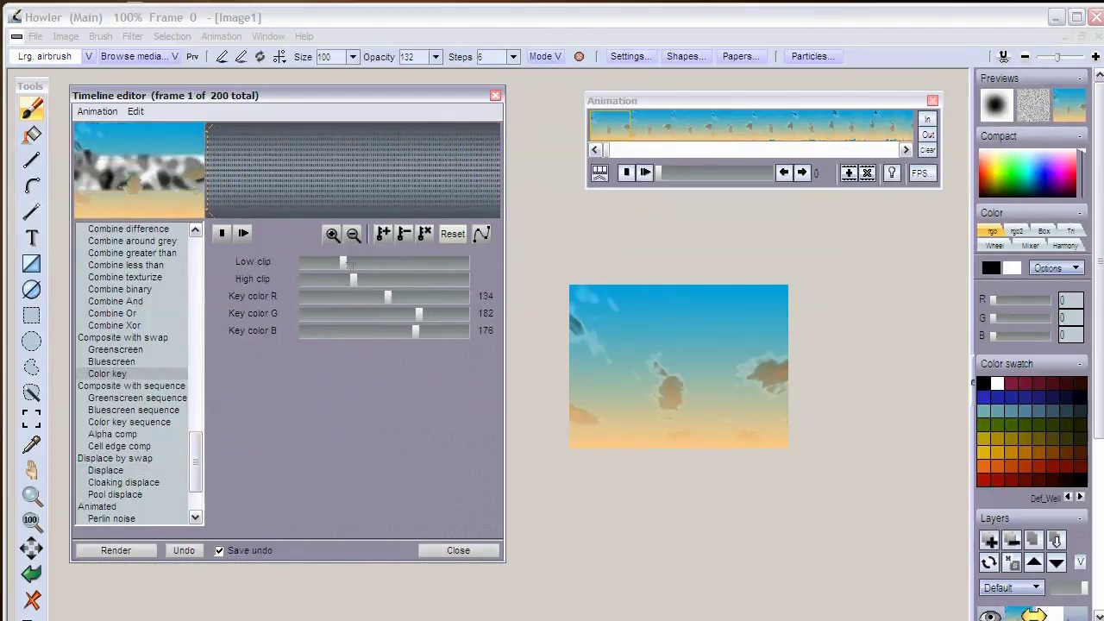
pyautogui.moveTo(345, 263); pyautogui.dragTo(417, 279)
pyautogui.moveTo(308, 261); pyautogui.dragTo(343, 263)
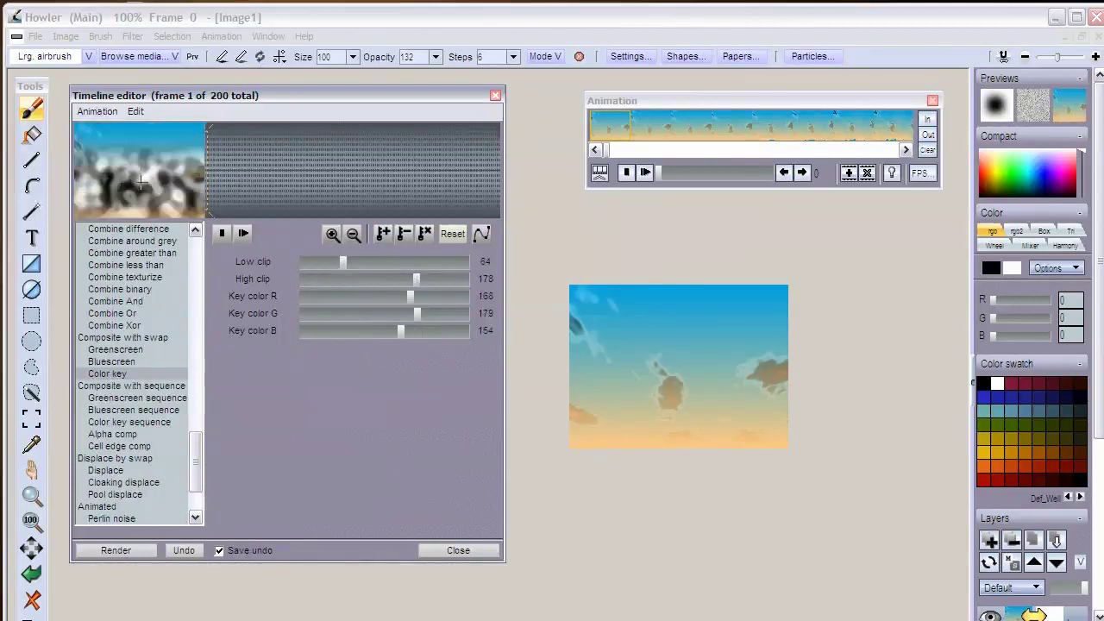
pyautogui.moveTo(417, 279); pyautogui.dragTo(351, 261)
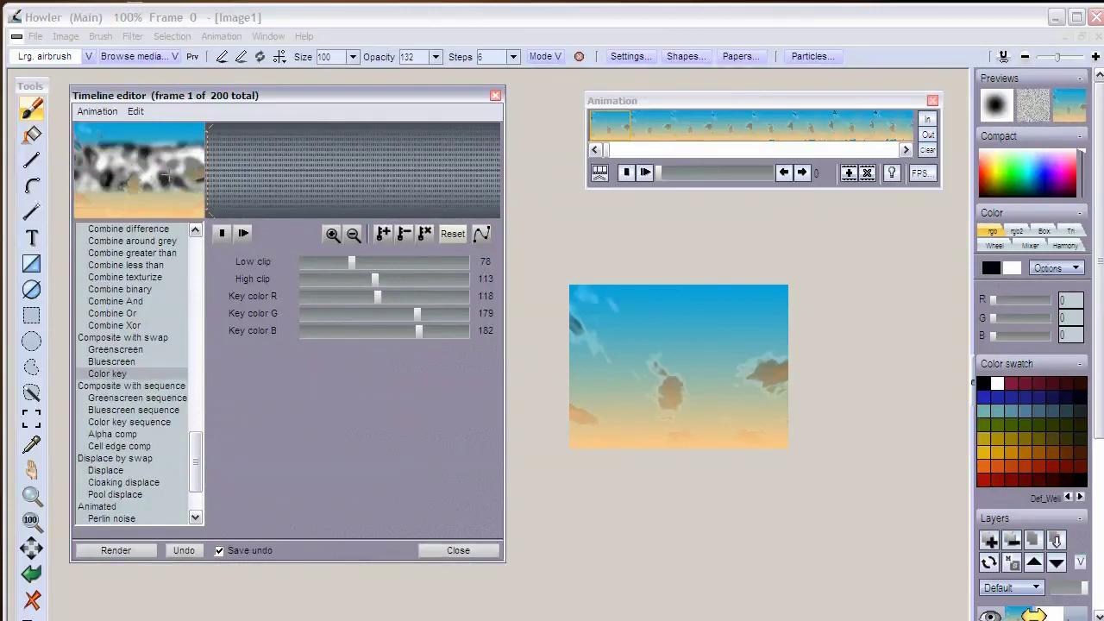
pyautogui.click(97, 111)
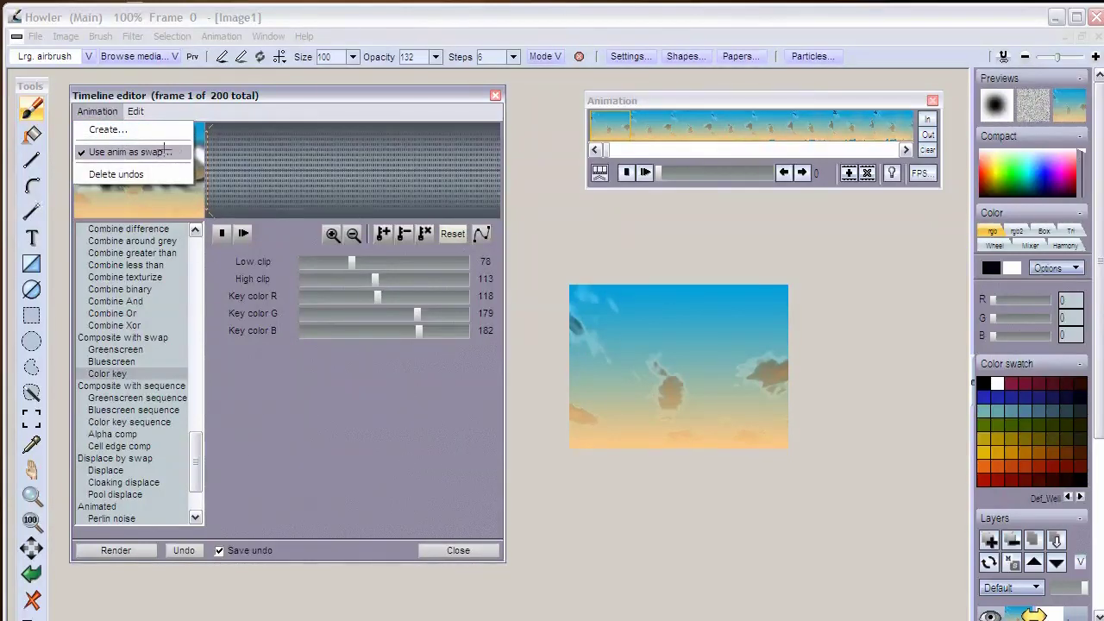
pyautogui.click(205, 107)
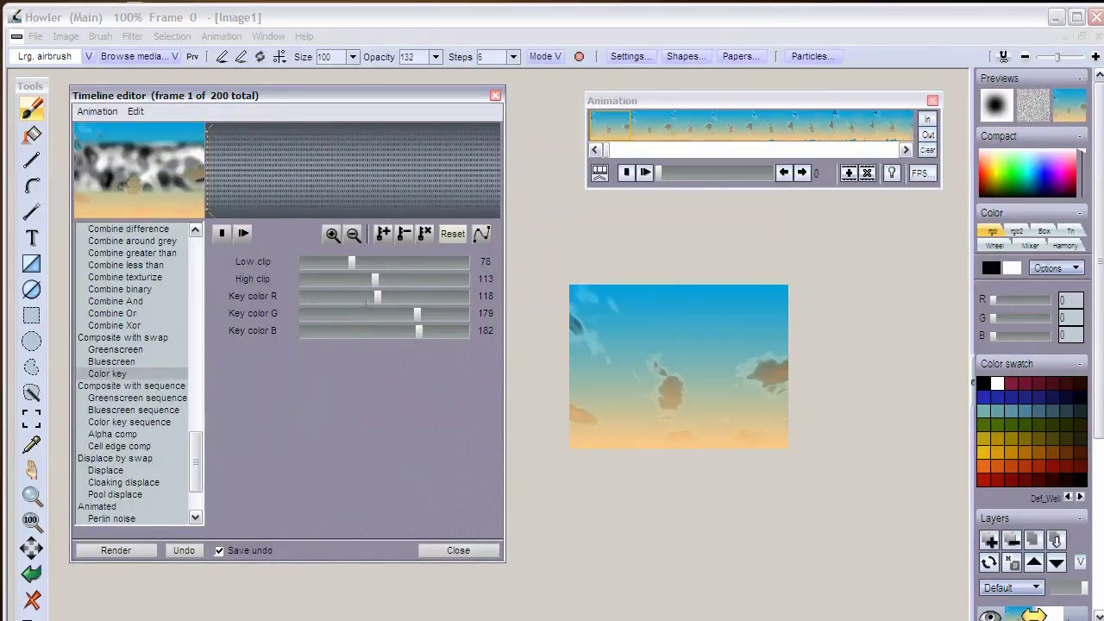
# Resample the key color from the middle of the sky preview, giving R 134, G 182 and B 176
pyautogui.moveTo(377, 296); pyautogui.dragTo(406, 330)
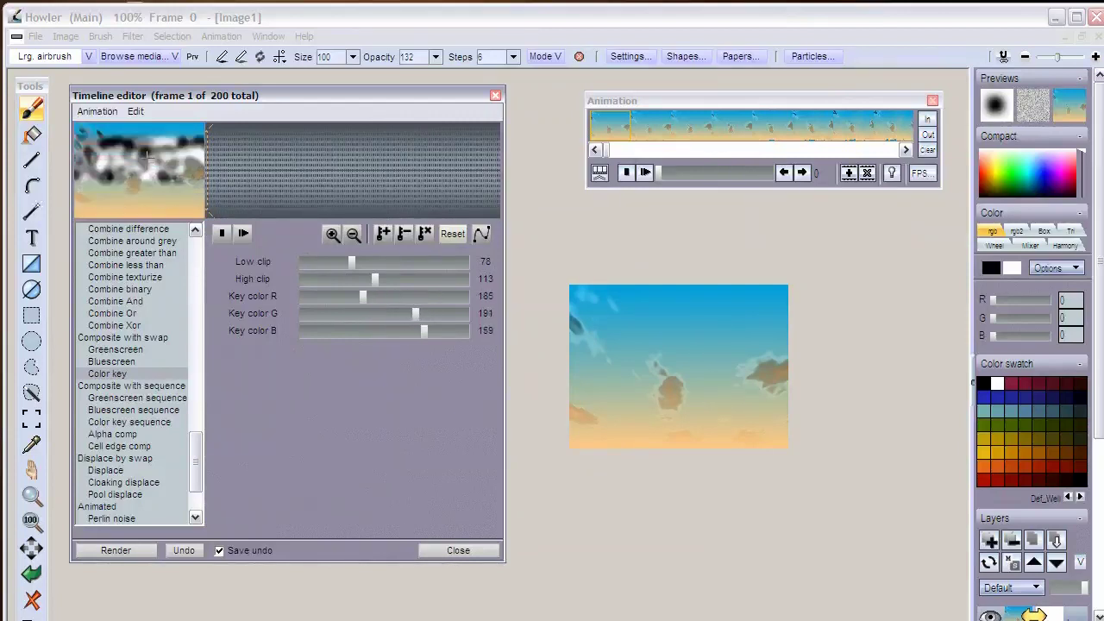
pyautogui.click(142, 186)
pyautogui.moveTo(143, 186); pyautogui.dragTo(141, 175)
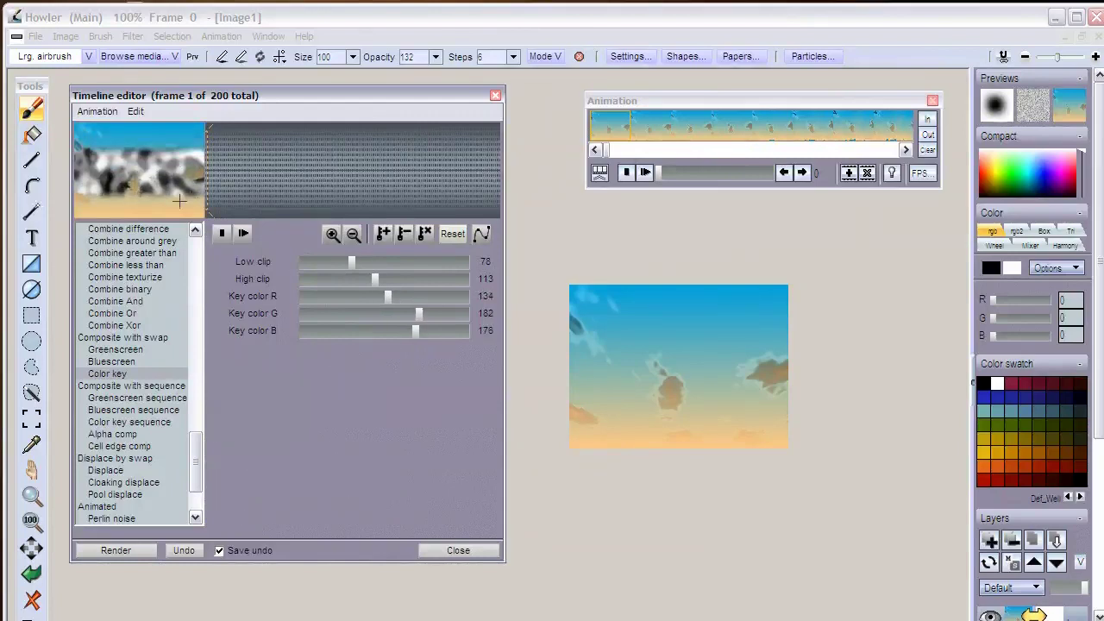
# Render the Color key composite over all frames and play the resulting animation
pyautogui.click(131, 550)
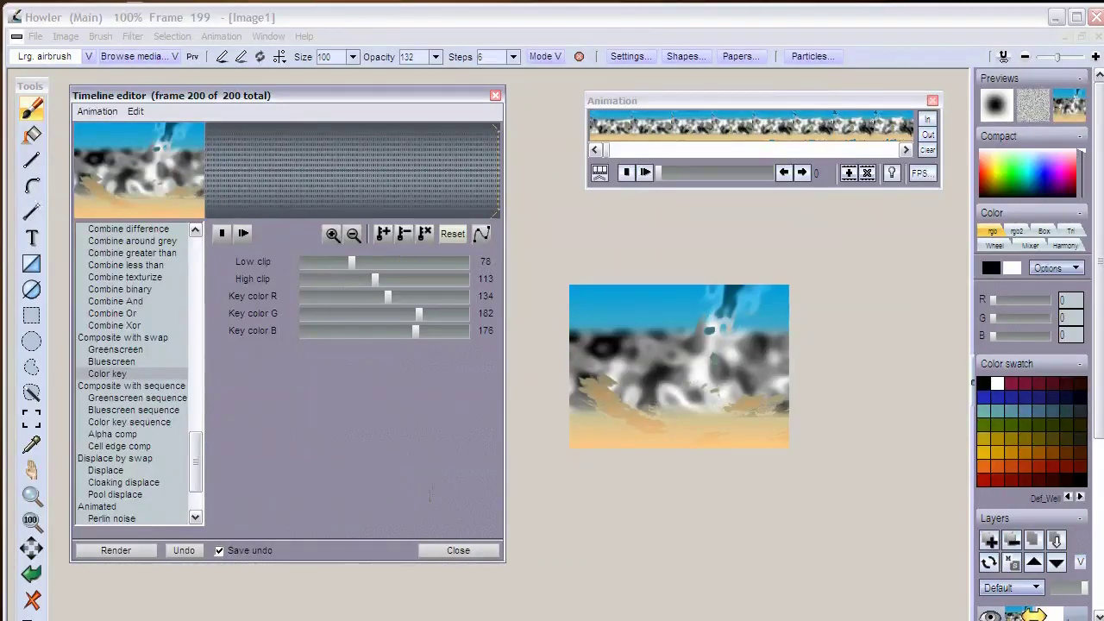
pyautogui.click(646, 172)
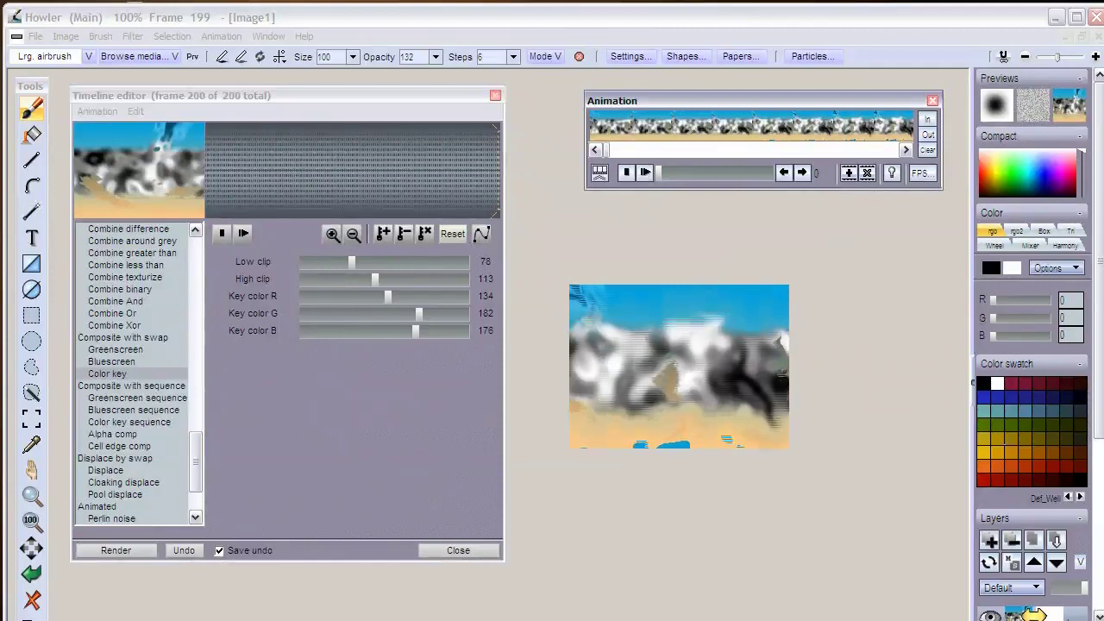